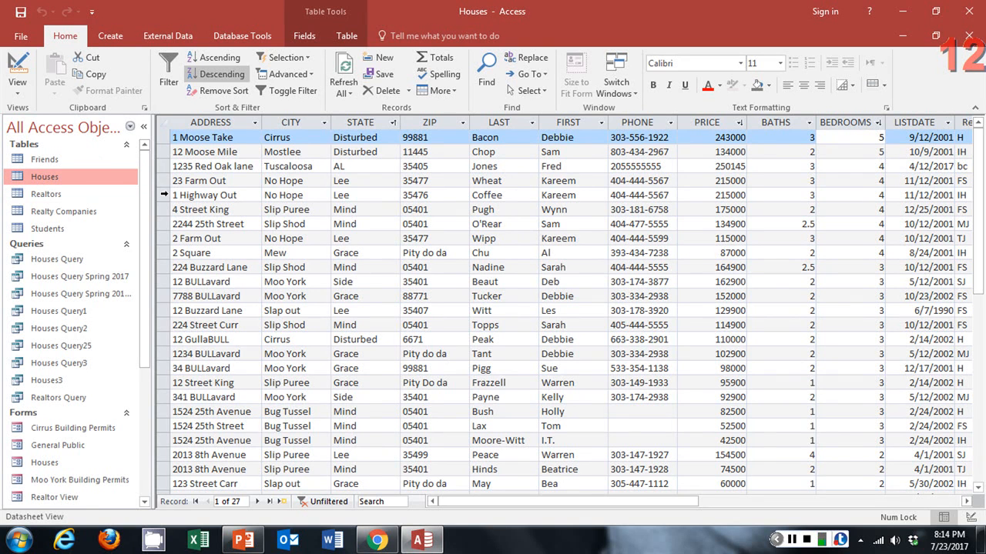
# Start a simple query with the Query Wizard on the Houses table and include the ADDRESS, CITY, STATE and ZIP fields
pyautogui.click(110, 35)
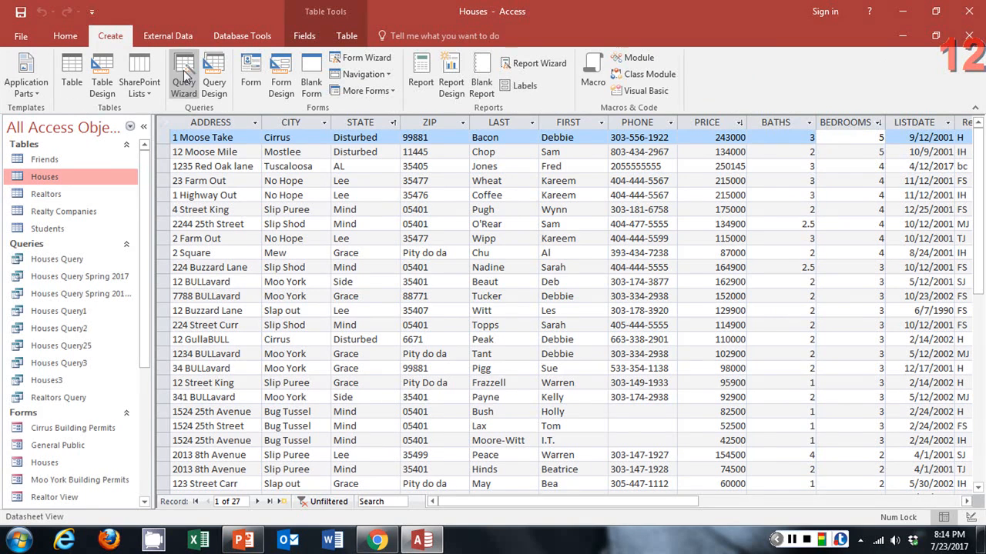
pyautogui.click(185, 76)
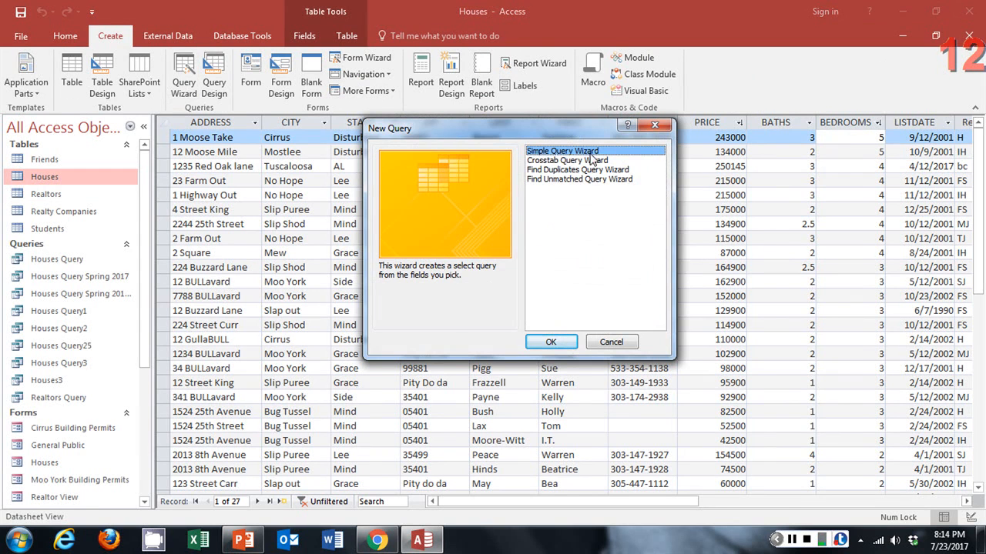
pyautogui.click(550, 341)
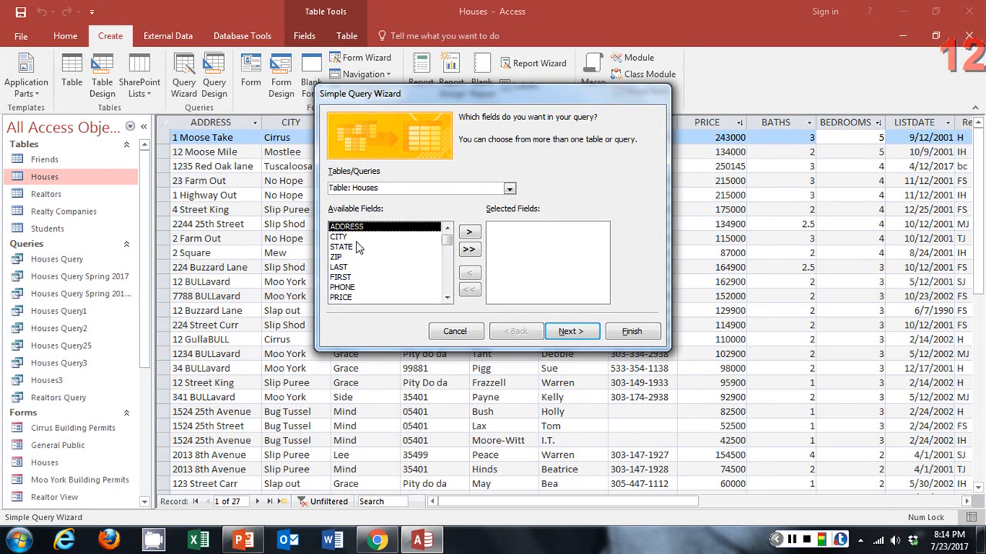
pyautogui.click(469, 232)
pyautogui.click(469, 233)
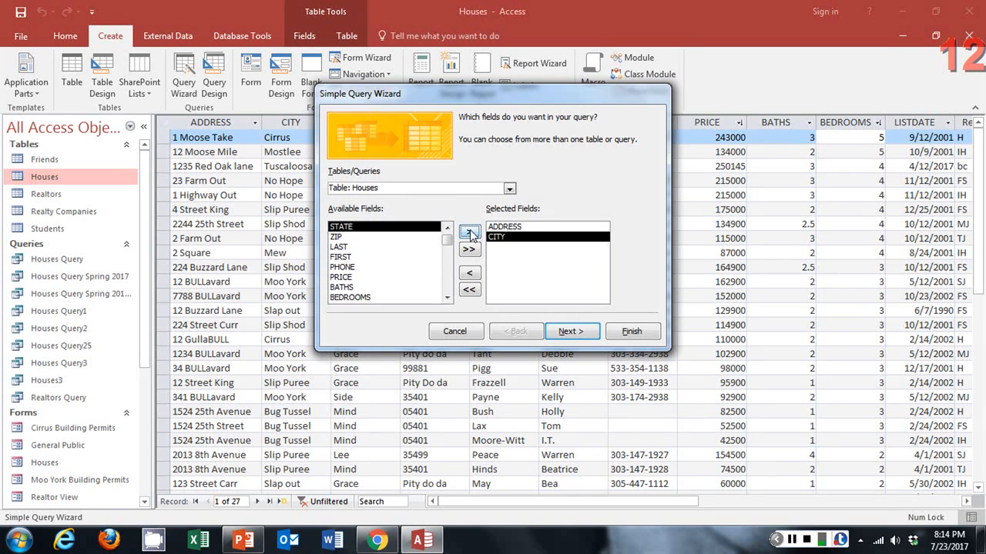
pyautogui.click(470, 233)
pyautogui.click(470, 233)
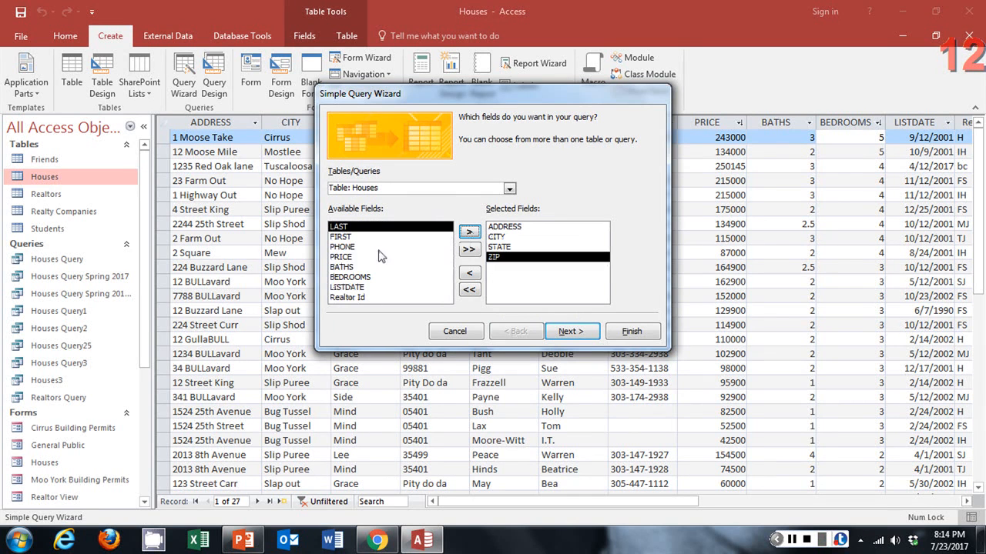
# Add the PRICE, BATHS, BEDROOMS and Realtor Id fields to the query's selected fields
pyautogui.click(352, 257)
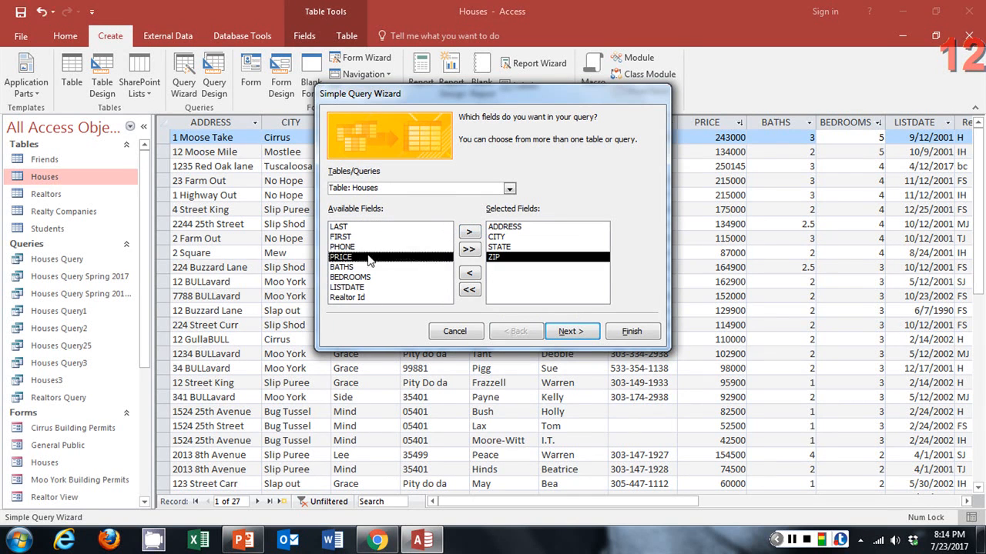
pyautogui.click(470, 234)
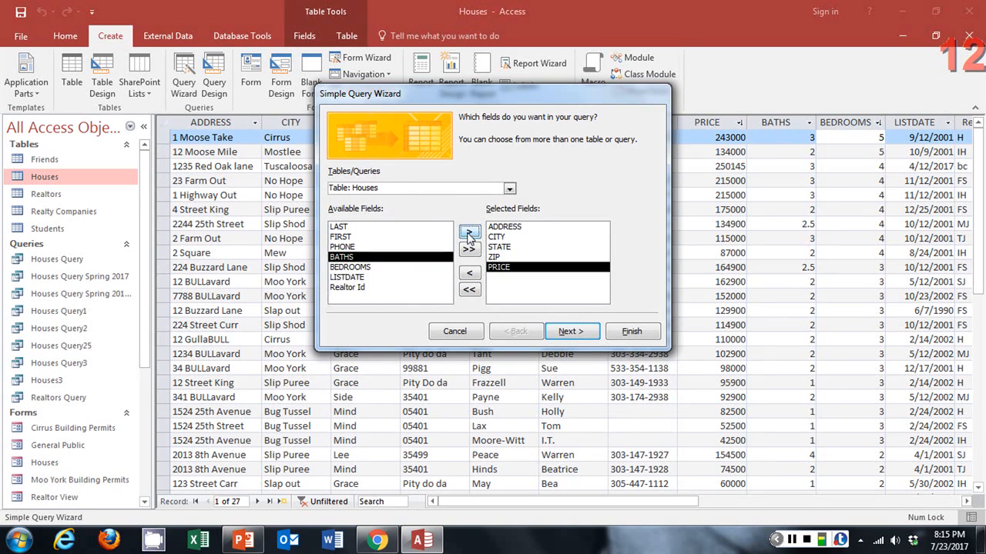
pyautogui.click(470, 234)
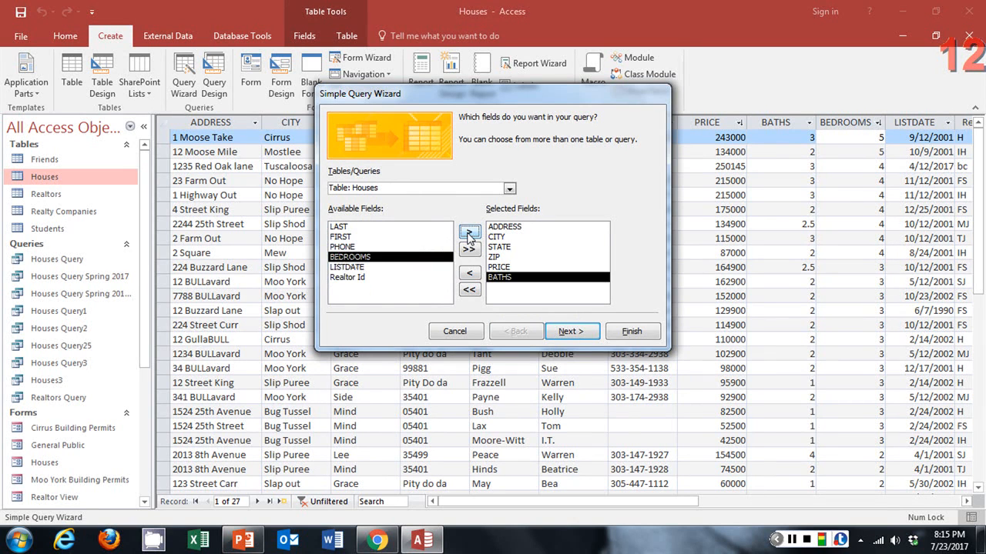
pyautogui.click(469, 234)
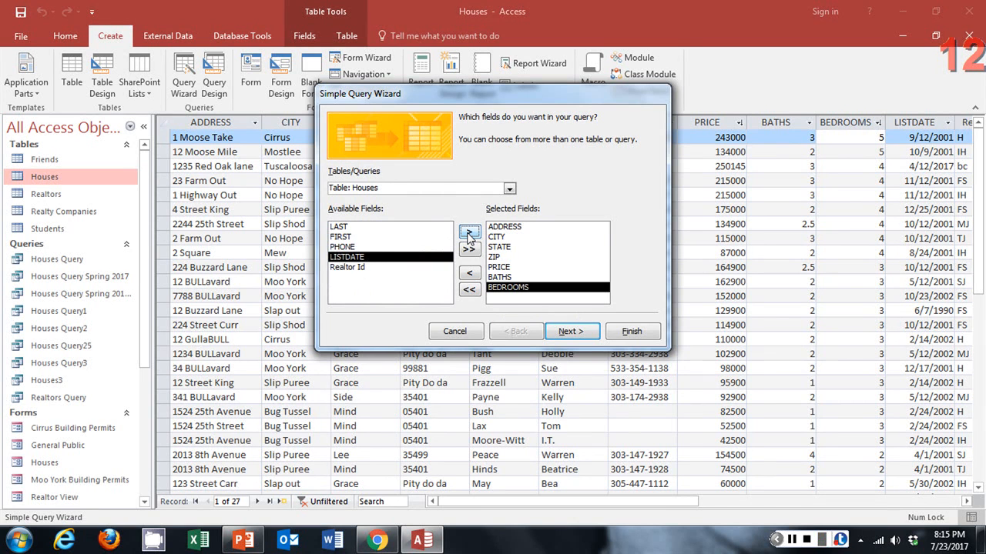
pyautogui.click(359, 268)
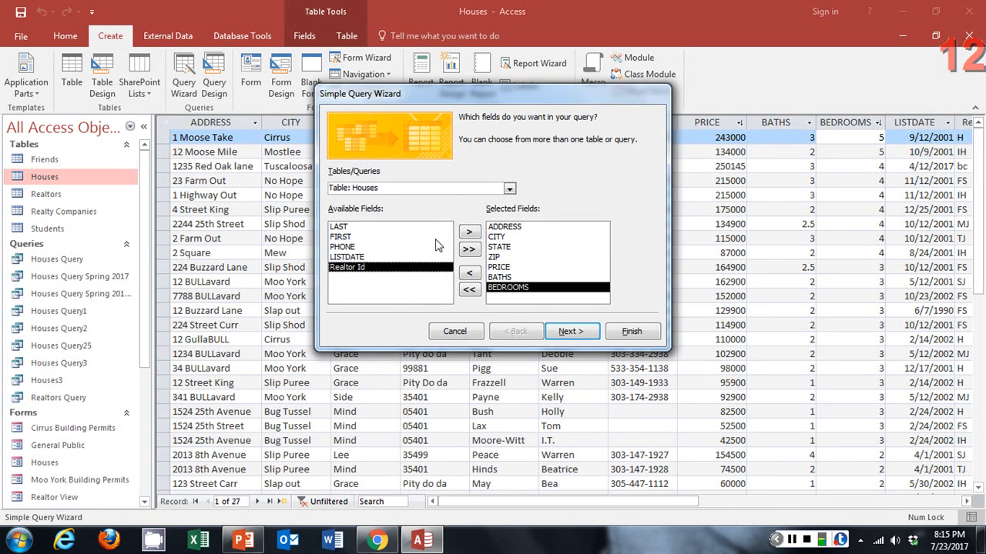
pyautogui.click(469, 233)
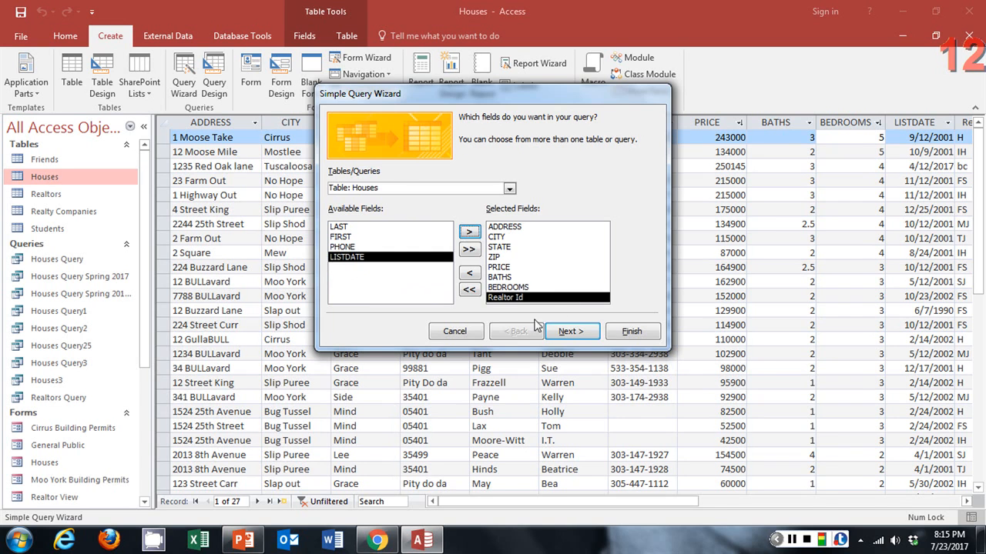
# Keep it a detail query titled Houses Query4 and finish the wizard with the option to modify the query design
pyautogui.click(570, 332)
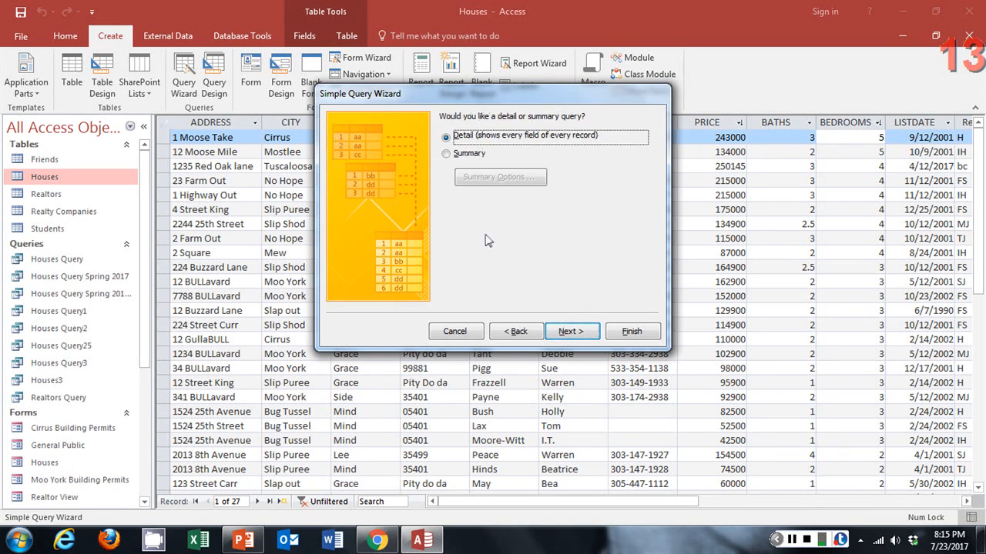
pyautogui.click(570, 332)
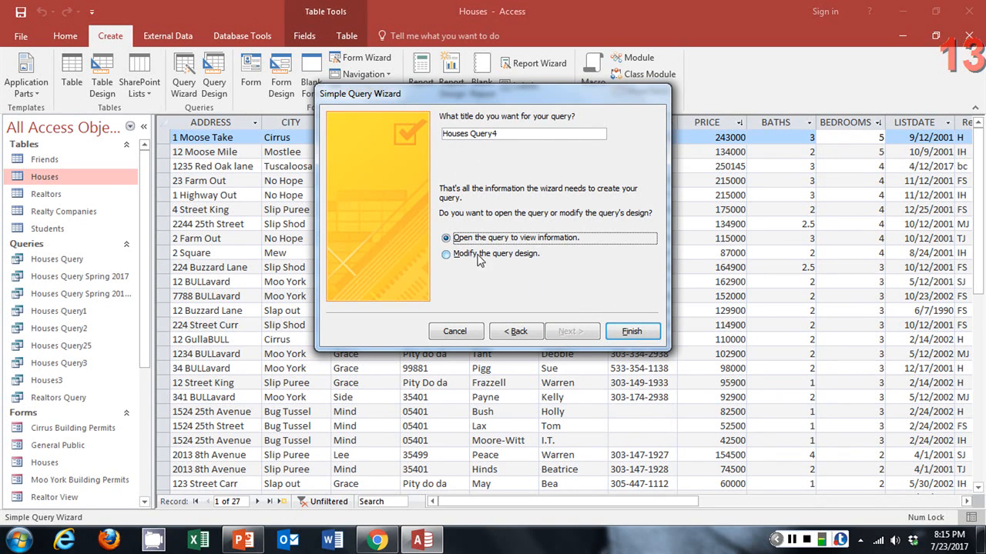
pyautogui.click(447, 256)
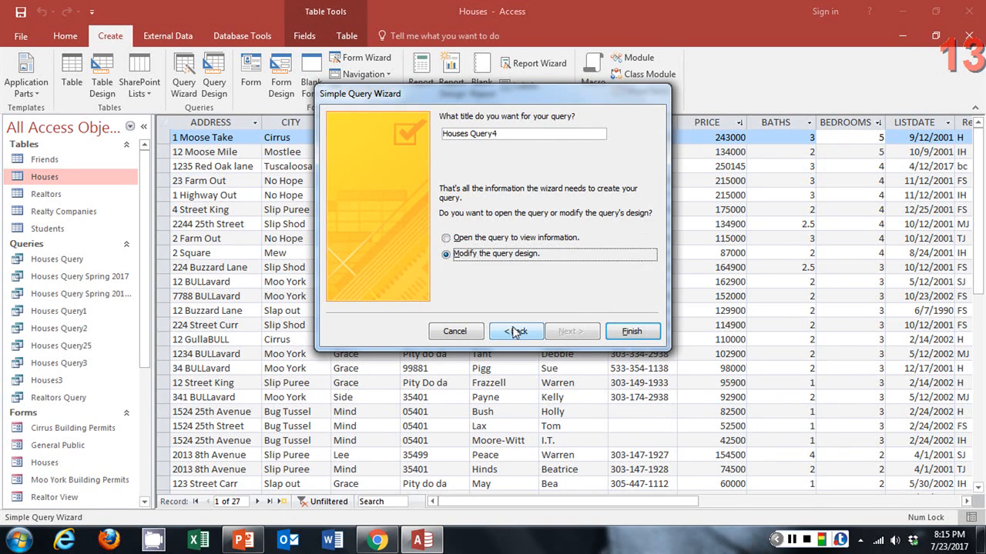
pyautogui.click(630, 335)
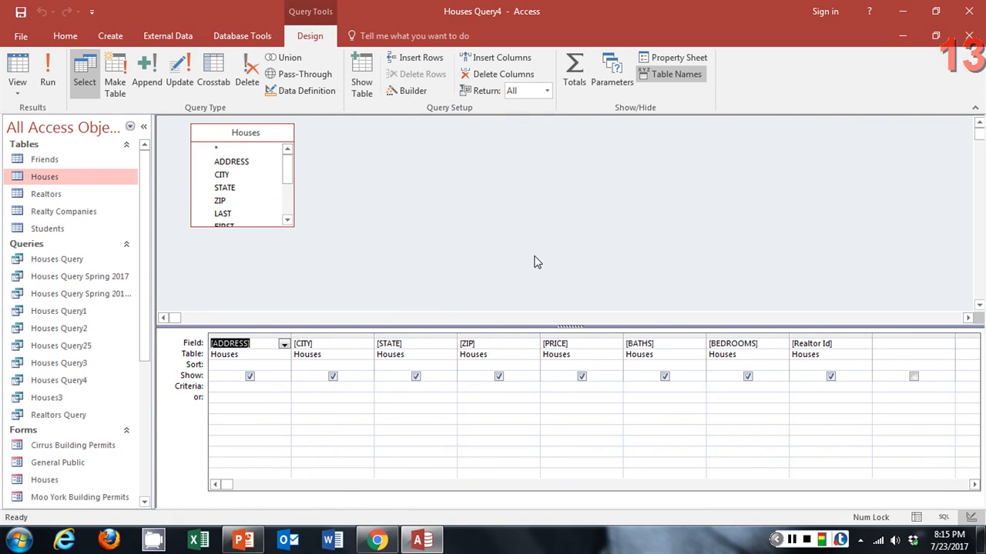
# Set the query criteria to 4 for BEDROOMS and >=3 for BATHS, and run the query
pyautogui.click(183, 393)
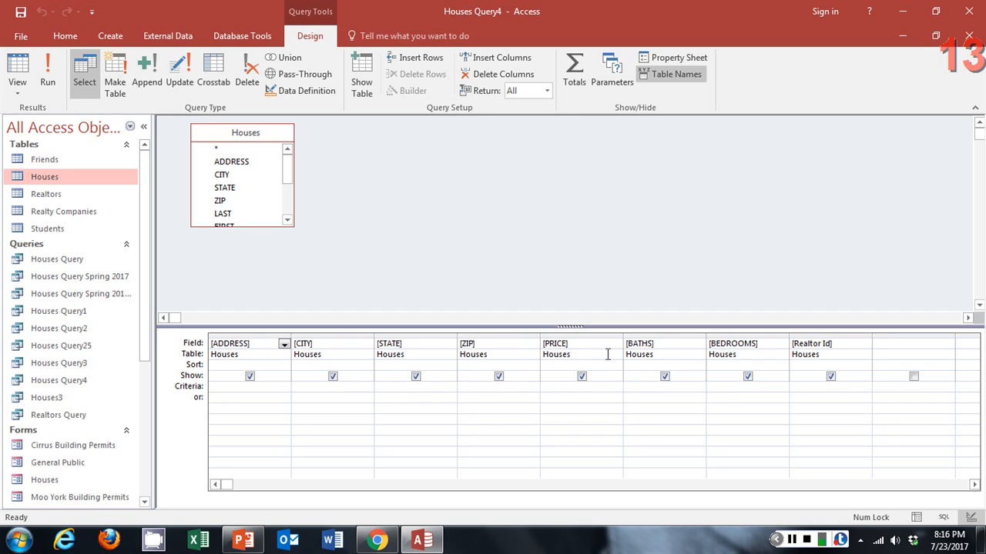
pyautogui.click(710, 388)
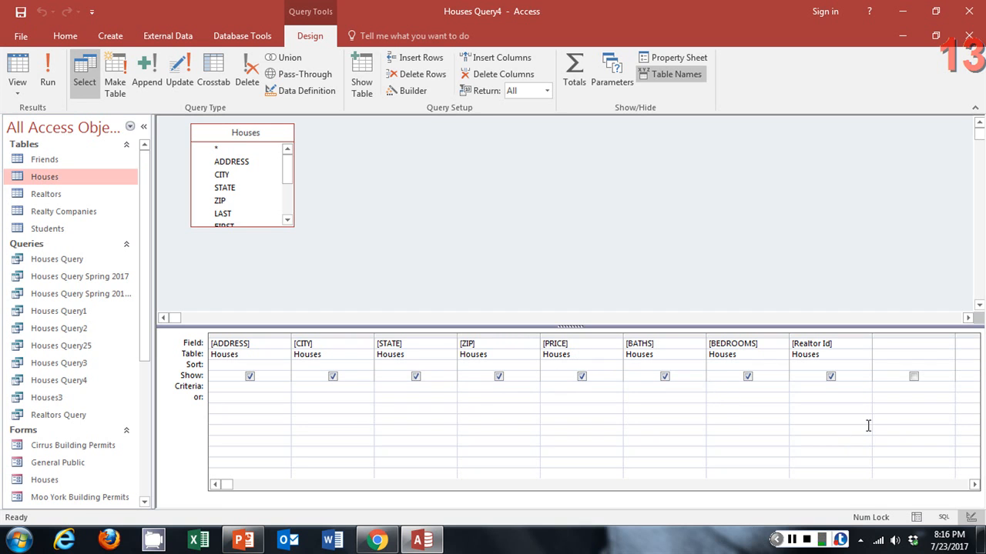
pyautogui.write('4')
pyautogui.click(649, 389)
pyautogui.write('>=3')
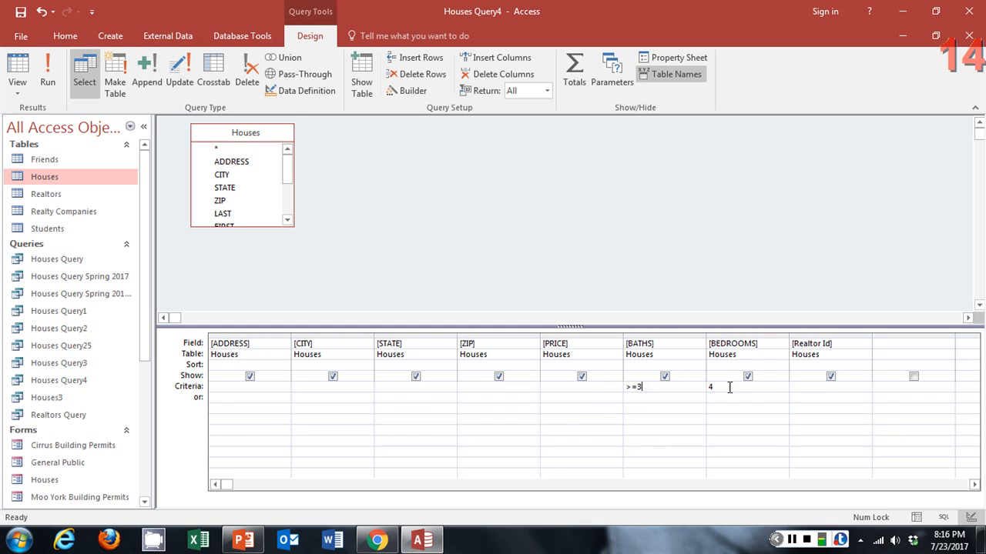
pyautogui.click(48, 67)
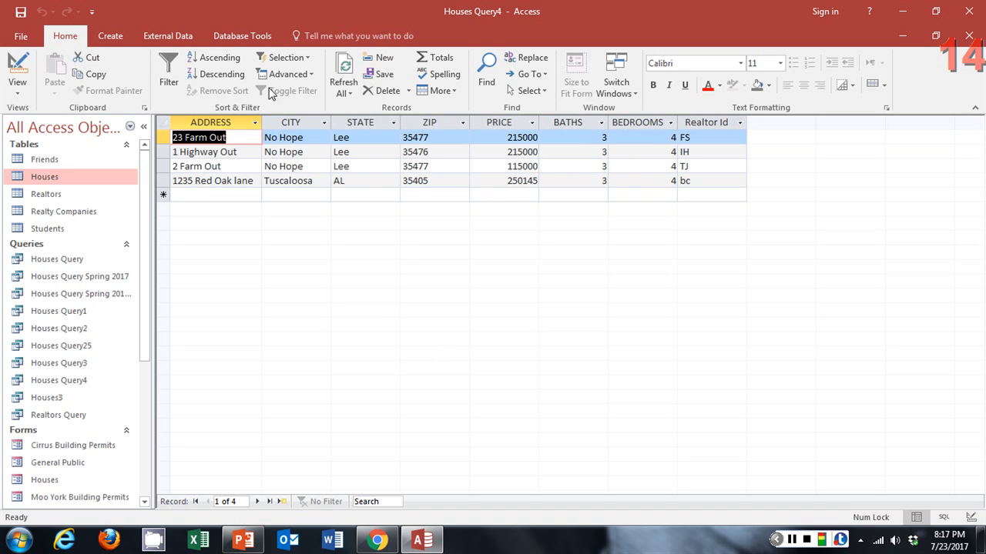
# Change the BATHS criterion to >=2, rerun the query and check the bath values in the results
pyautogui.click(19, 71)
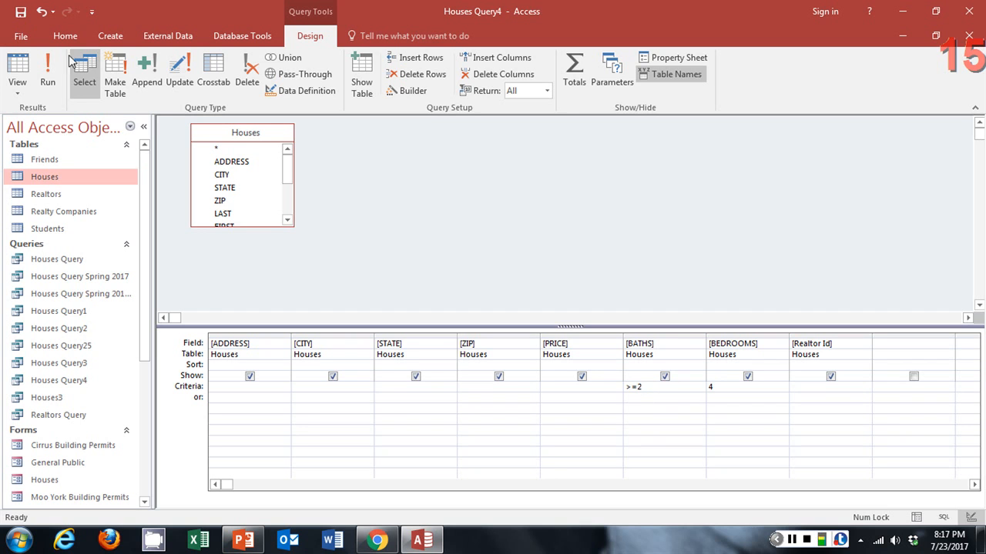
pyautogui.click(48, 68)
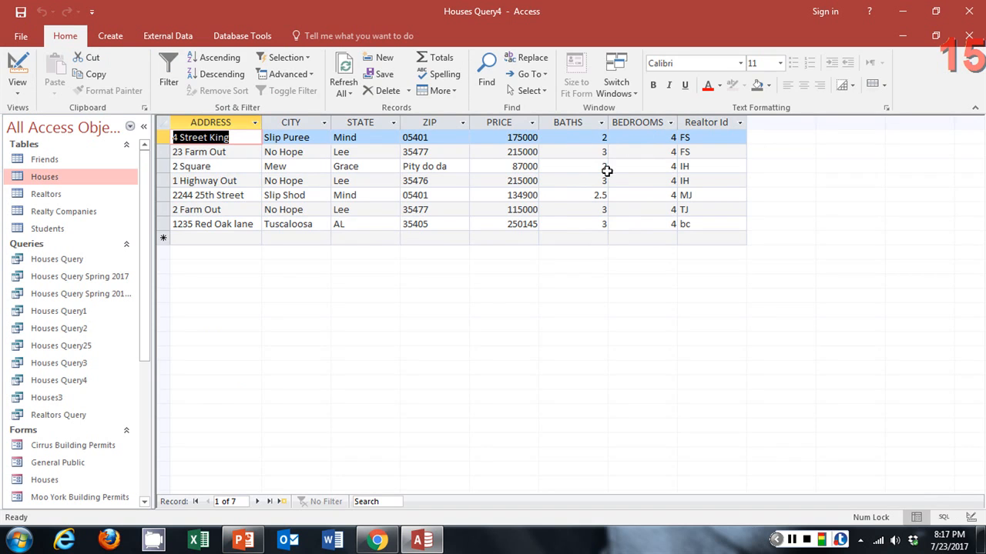
pyautogui.click(594, 139)
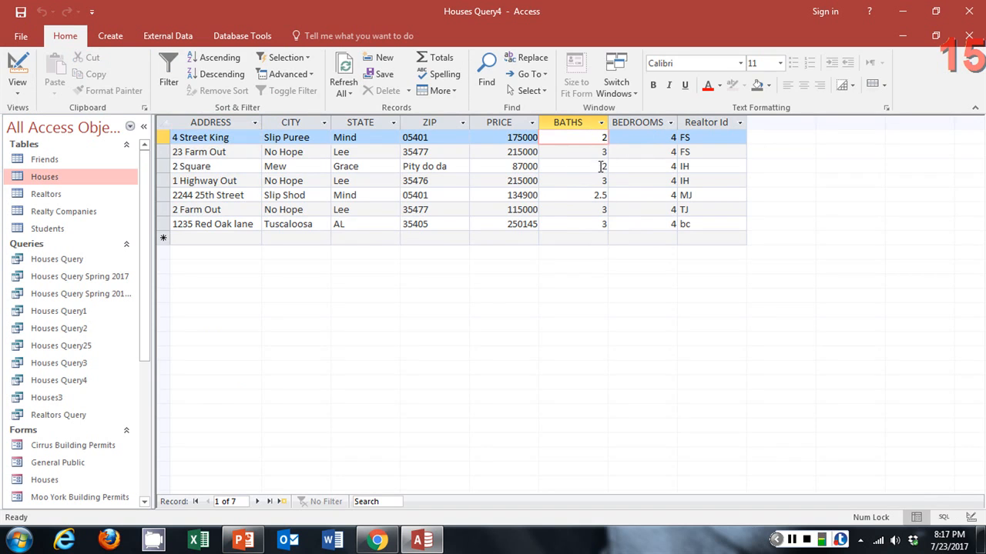
pyautogui.click(600, 166)
pyautogui.moveTo(583, 195); pyautogui.dragTo(611, 196)
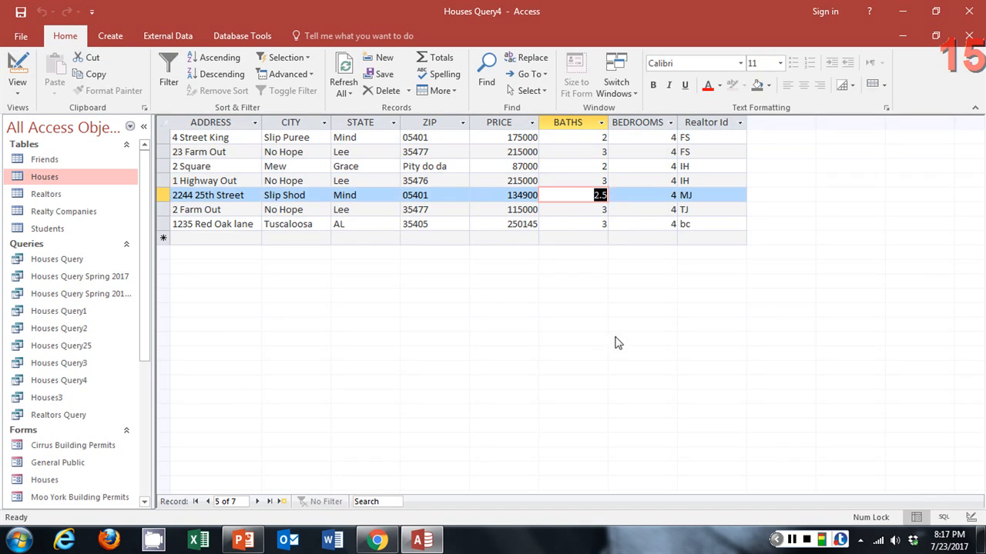
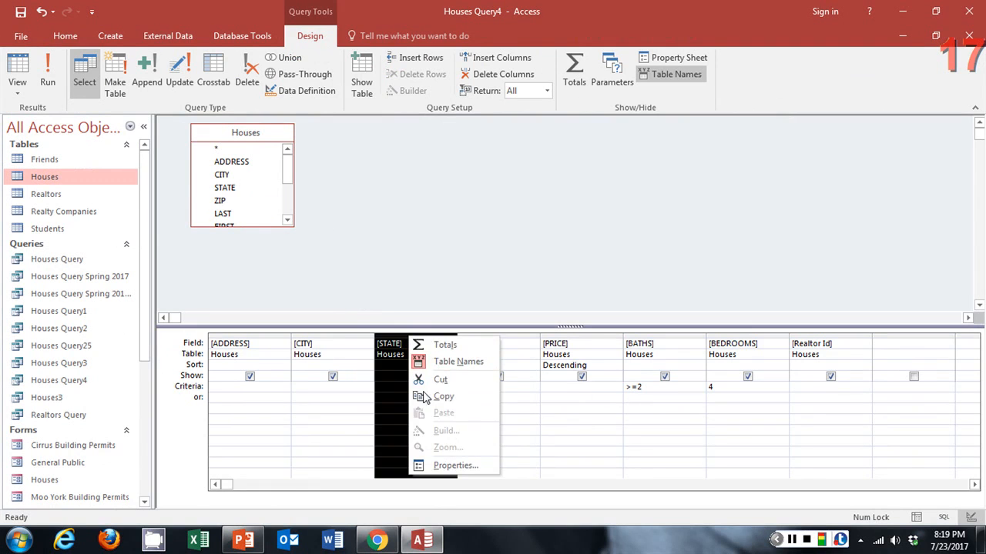
# Delete the STATE field's column from the query design grid
pyautogui.click(412, 282)
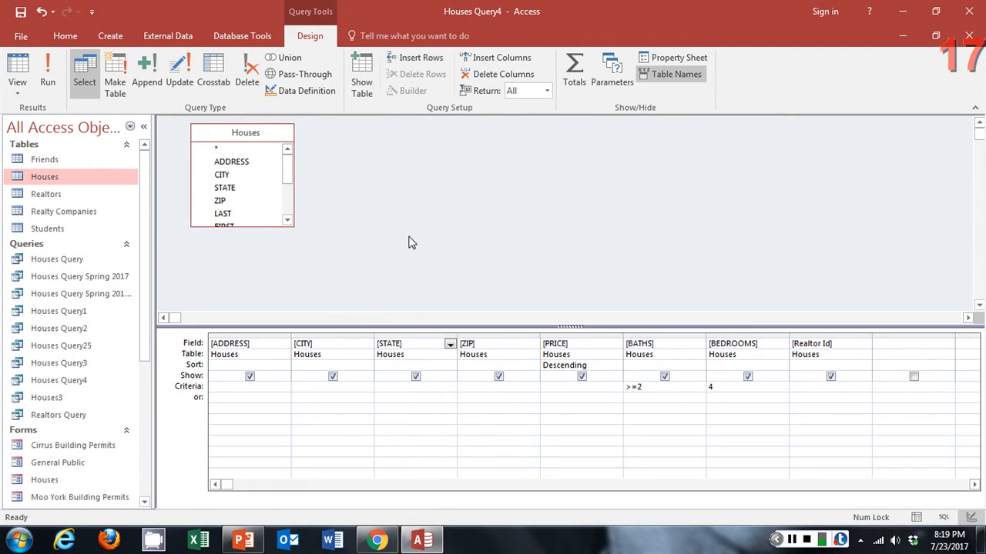
pyautogui.click(399, 334)
pyautogui.press('Delete')
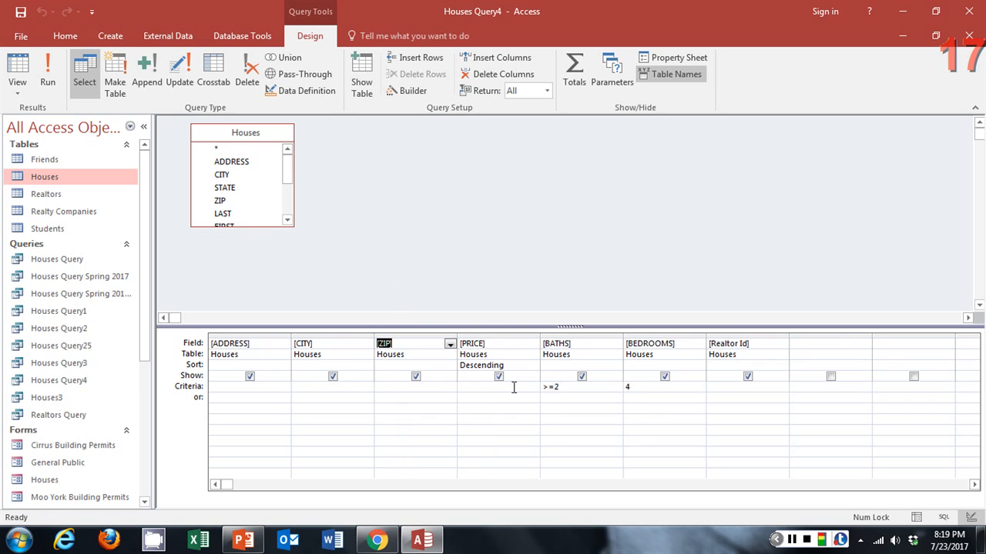
# Consult the Modify a Query in Design View slide in PowerPoint, then return to Access and run the query
pyautogui.hotkey('alt', 'Tab')
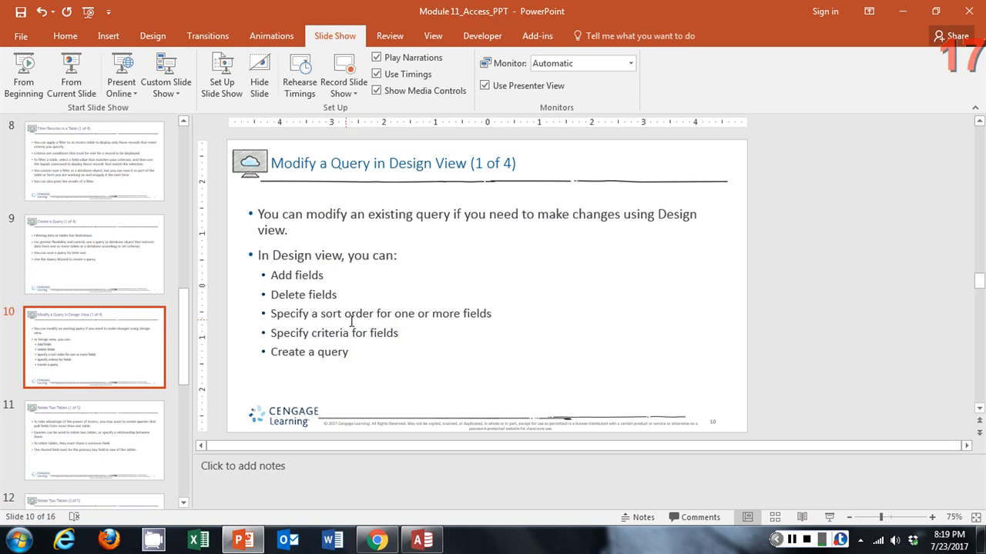
pyautogui.hotkey('alt', 'Tab')
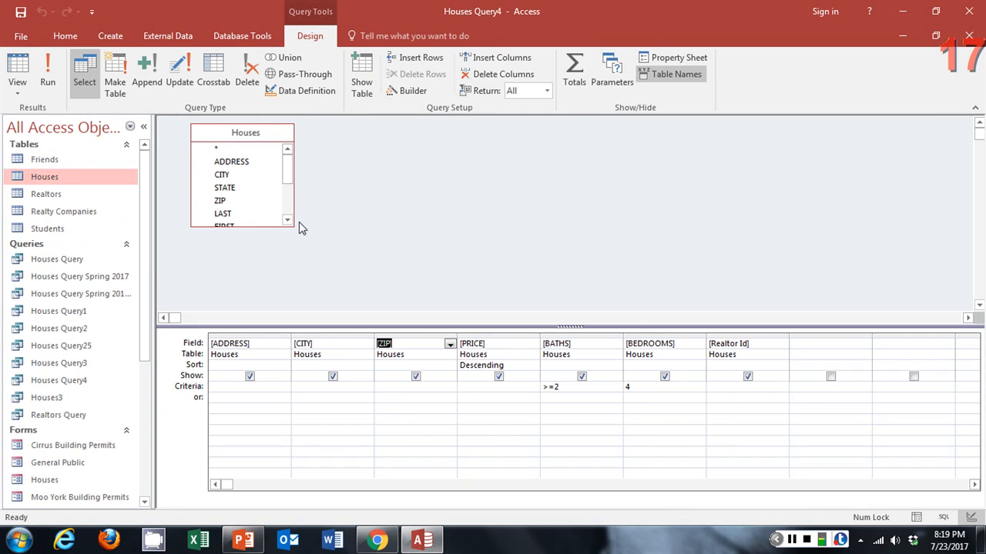
pyautogui.click(50, 71)
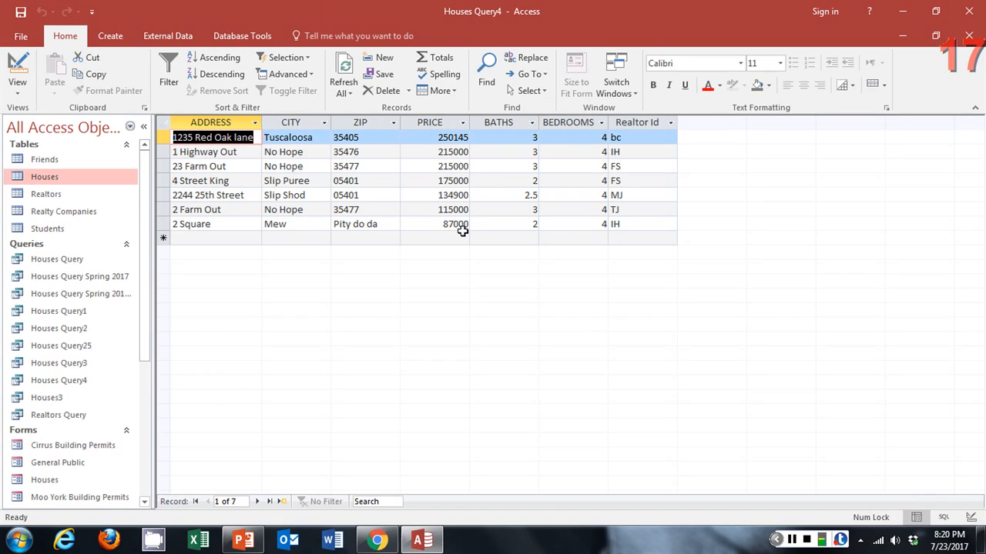
# Back in Design view, enlarge the Houses field list, add STATE as the last column after Realtor Id, and run the query
pyautogui.click(18, 67)
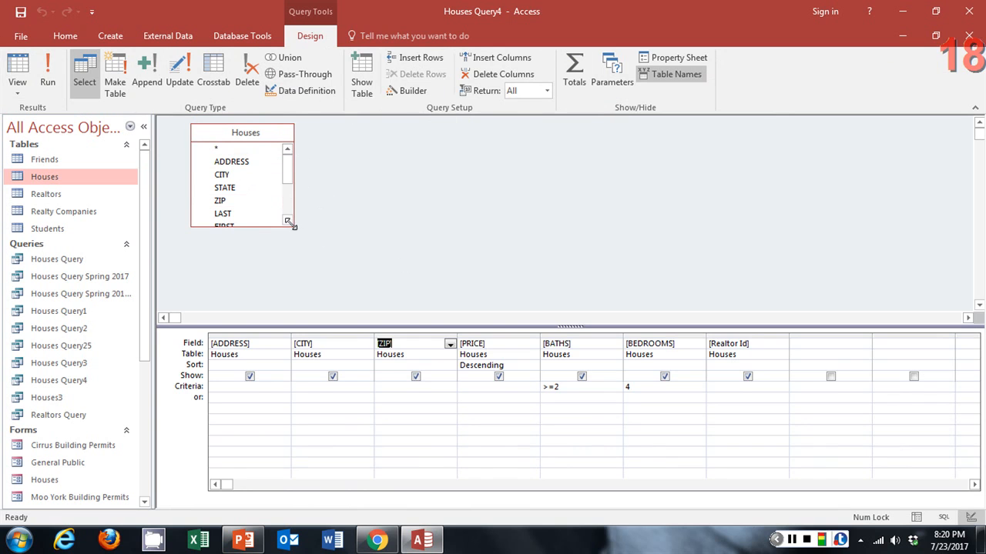
pyautogui.moveTo(291, 224); pyautogui.dragTo(319, 310)
pyautogui.click(308, 148)
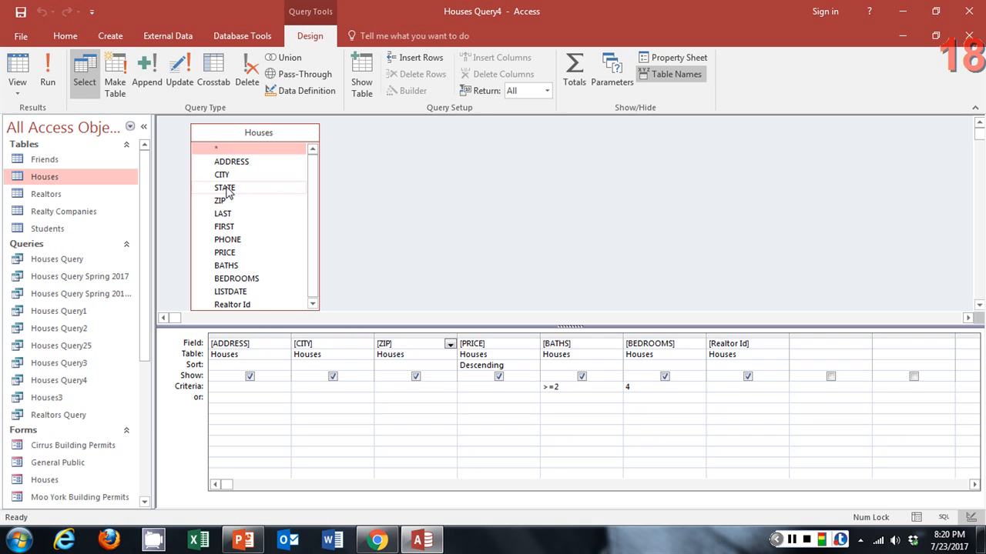
pyautogui.moveTo(228, 190); pyautogui.dragTo(807, 347)
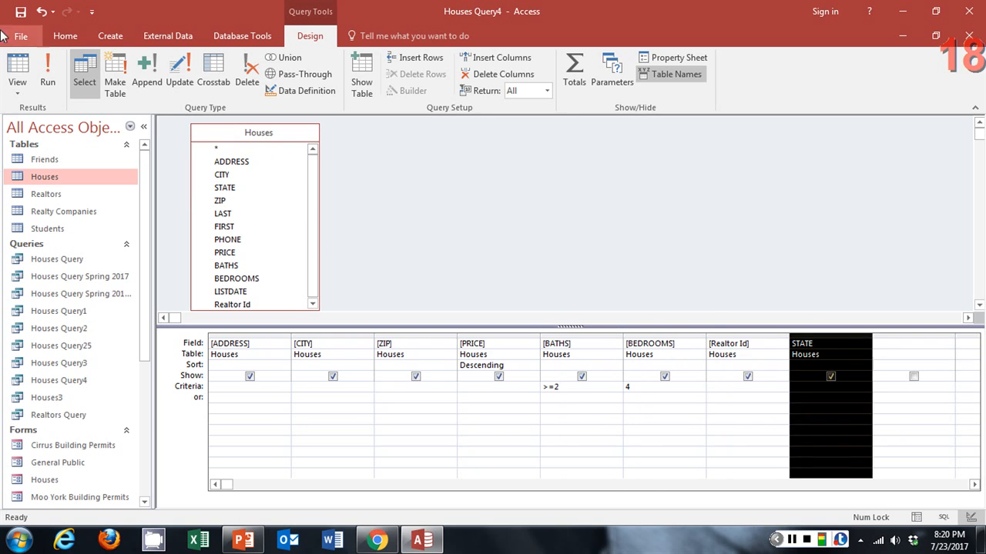
pyautogui.click(47, 73)
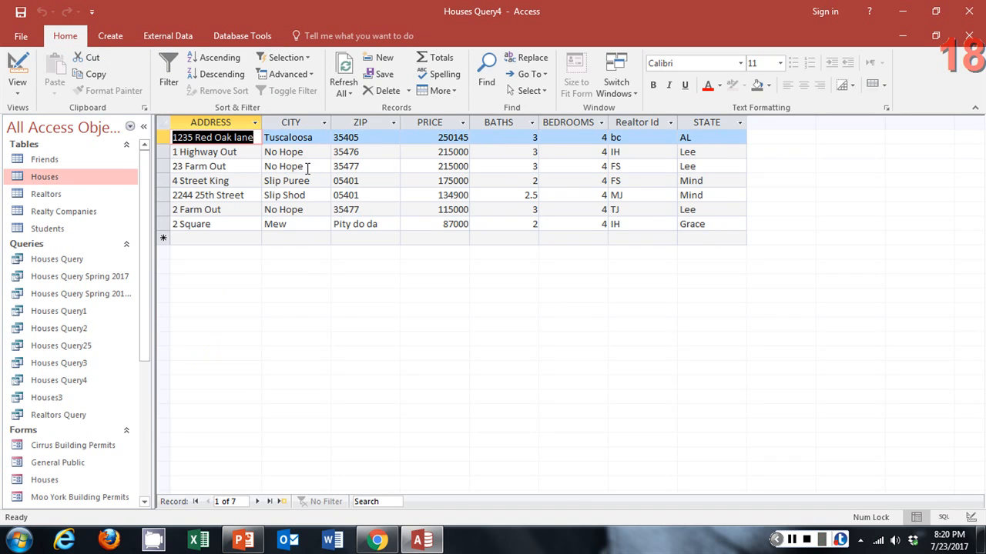
# Switch to PowerPoint and start the slide show from the current slide
pyautogui.hotkey('alt', 'Tab')
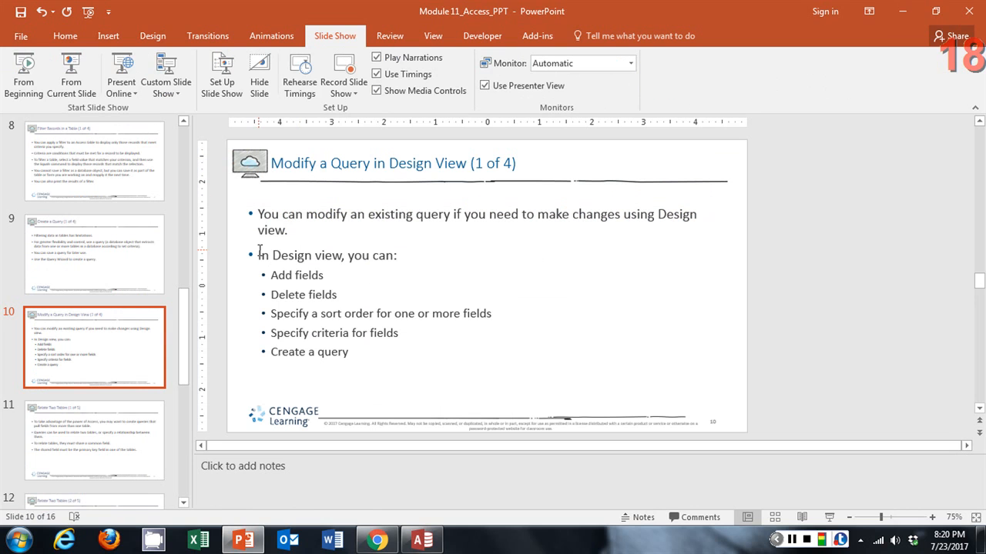
pyautogui.click(70, 73)
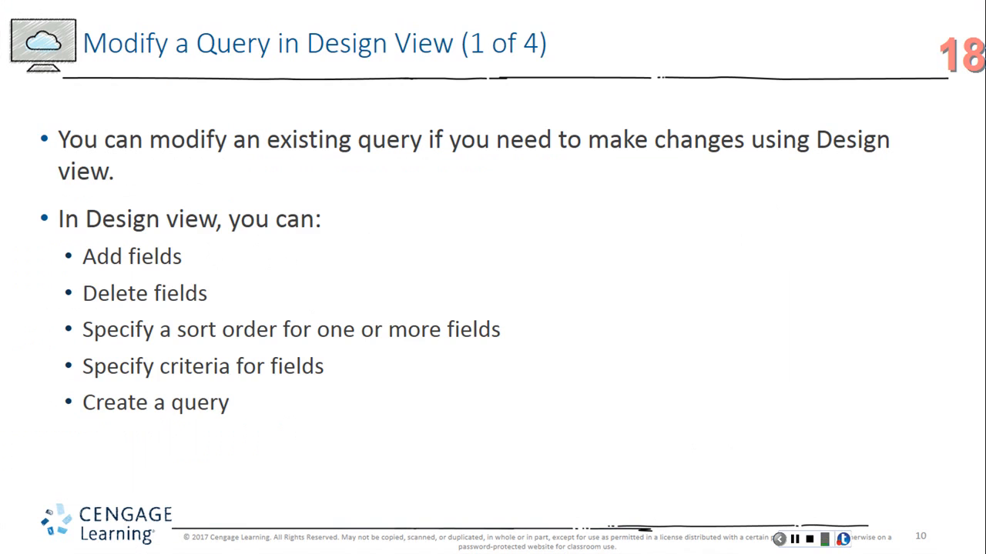
# Advance the slide show to the Relate Two Tables slide, then return to Access and display the query in Design view
pyautogui.press('Right')
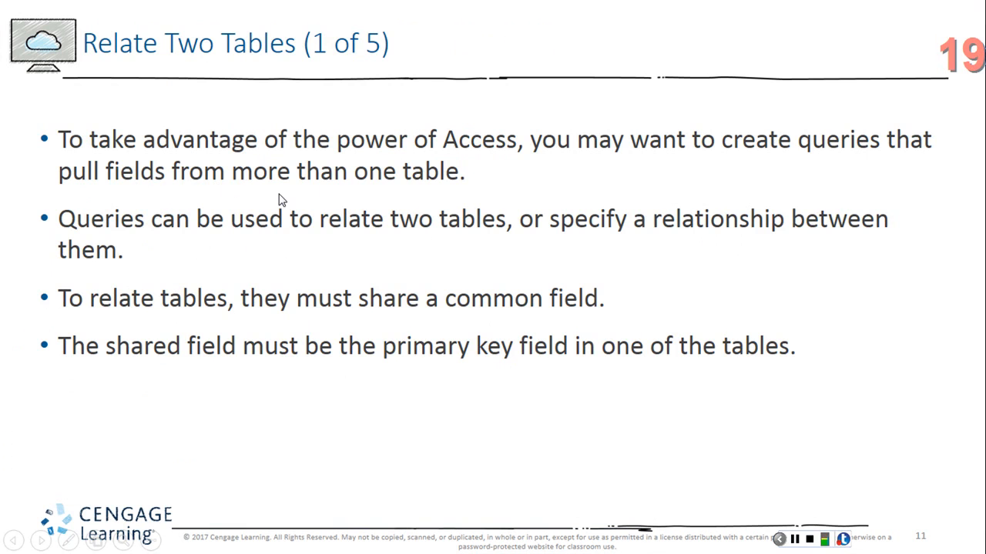
pyautogui.press('Escape')
pyautogui.hotkey('alt', 'Tab')
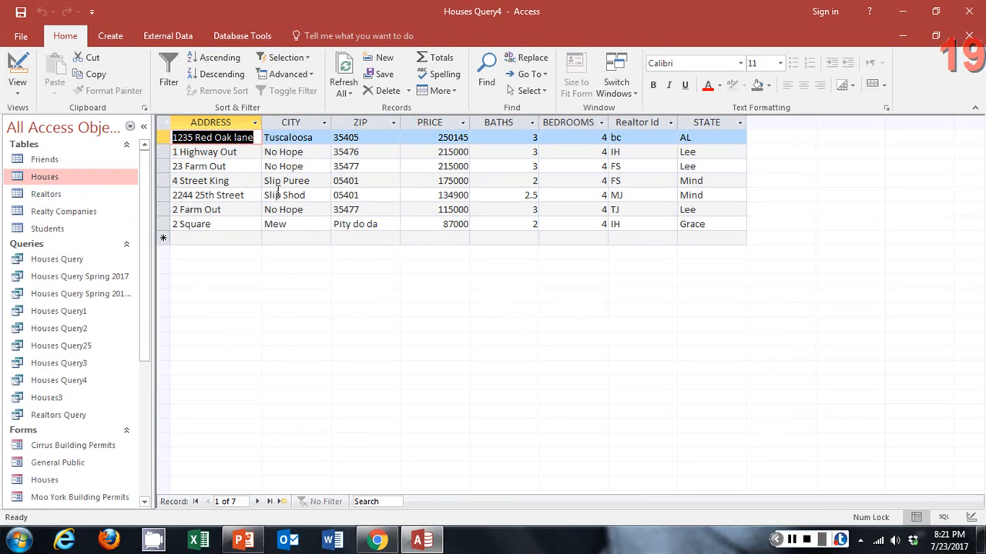
pyautogui.click(17, 66)
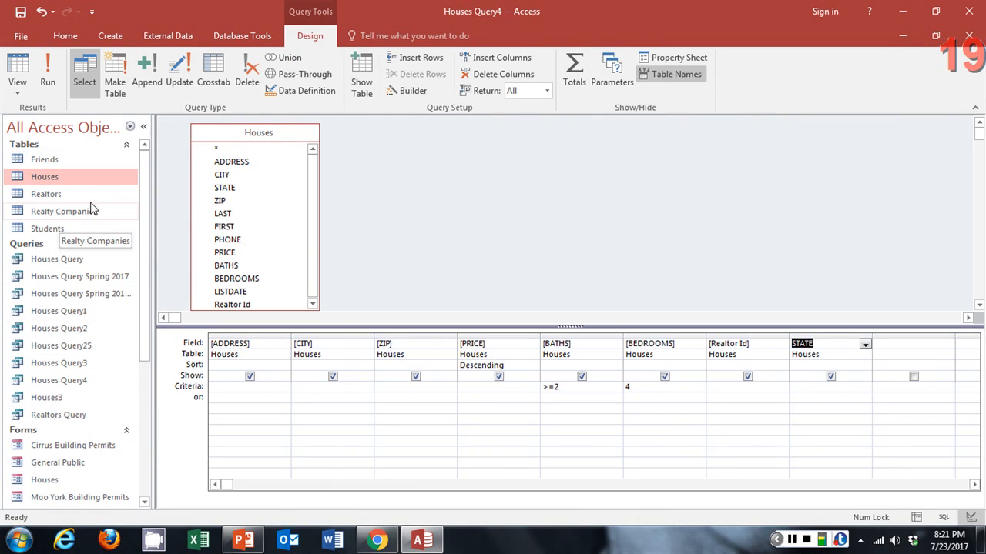
# Open the Relationships window and examine how Realty Company ID links the Realty Companies and Realtors tables
pyautogui.click(238, 36)
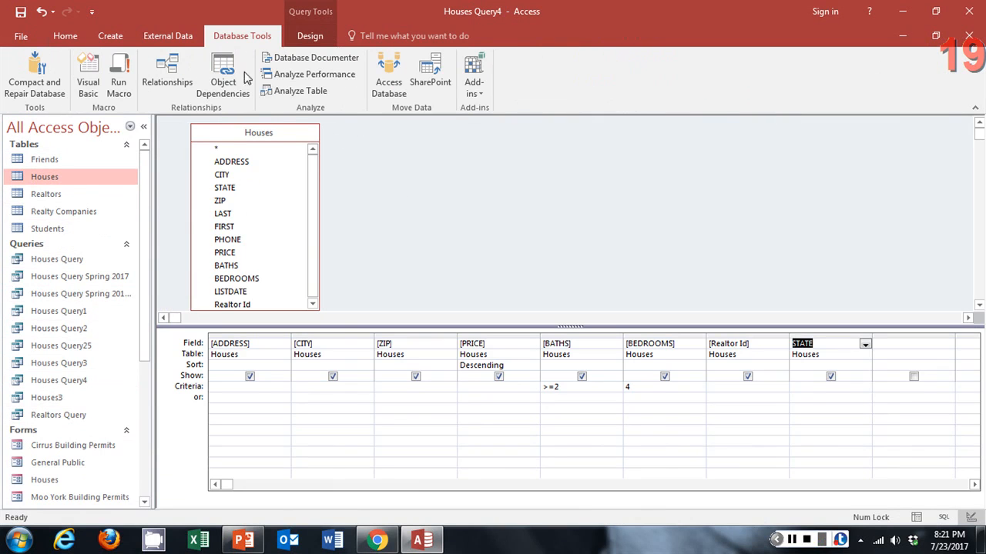
pyautogui.click(164, 77)
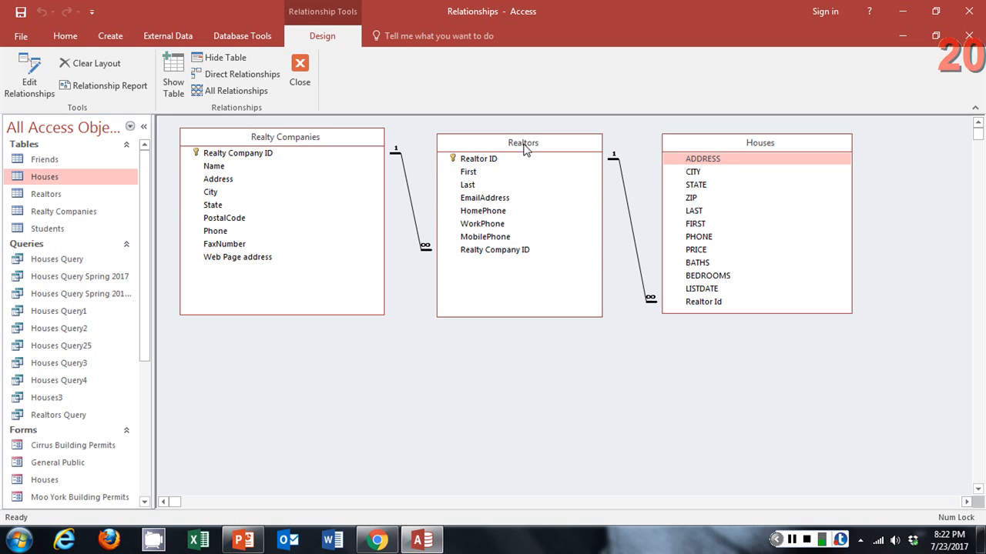
pyautogui.click(201, 158)
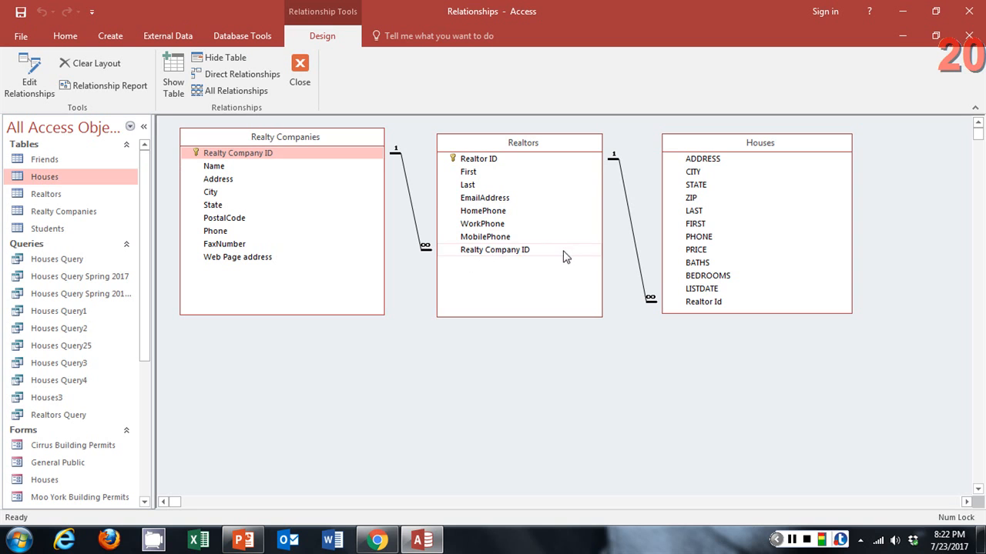
pyautogui.click(543, 251)
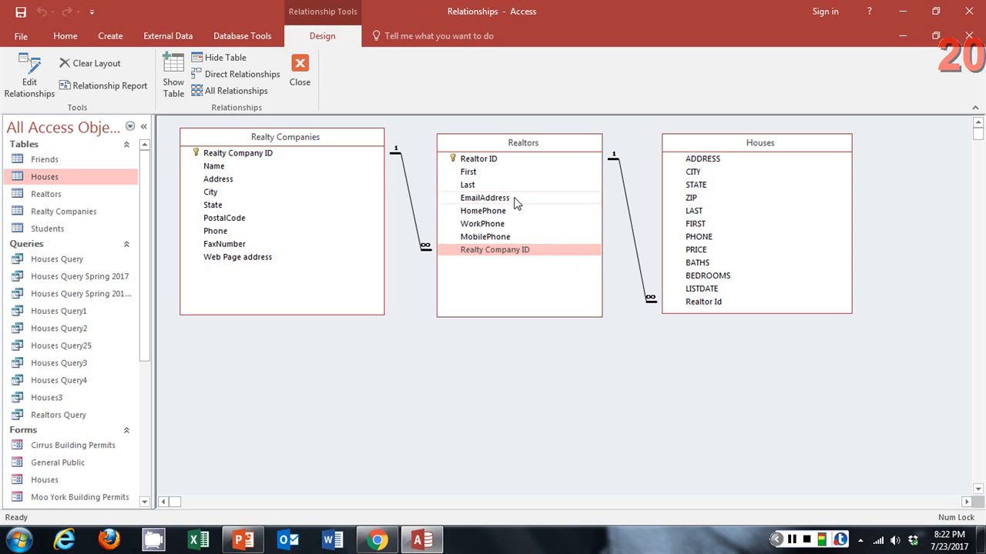
pyautogui.click(241, 157)
pyautogui.click(522, 253)
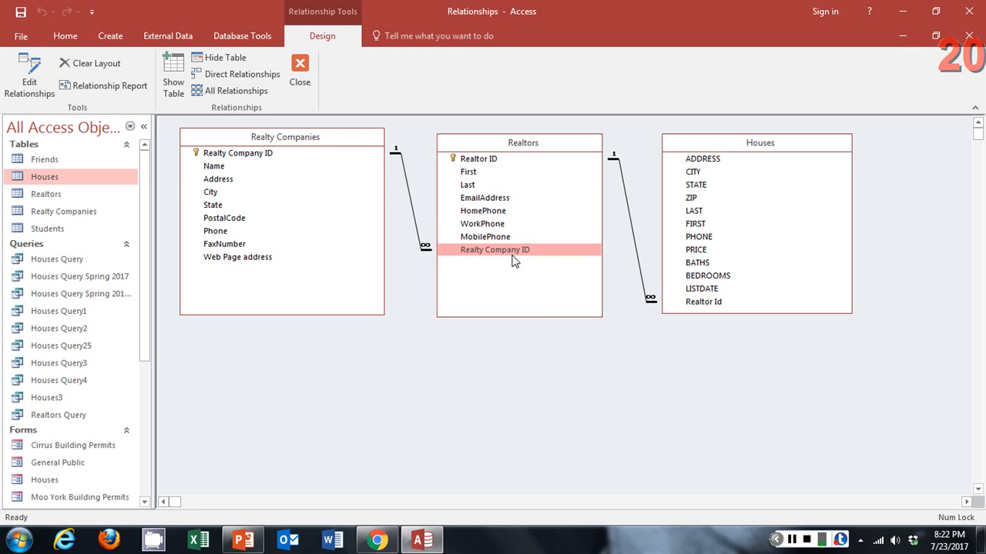
# Examine how Realtor ID links the Realtors table to the Houses table
pyautogui.click(477, 160)
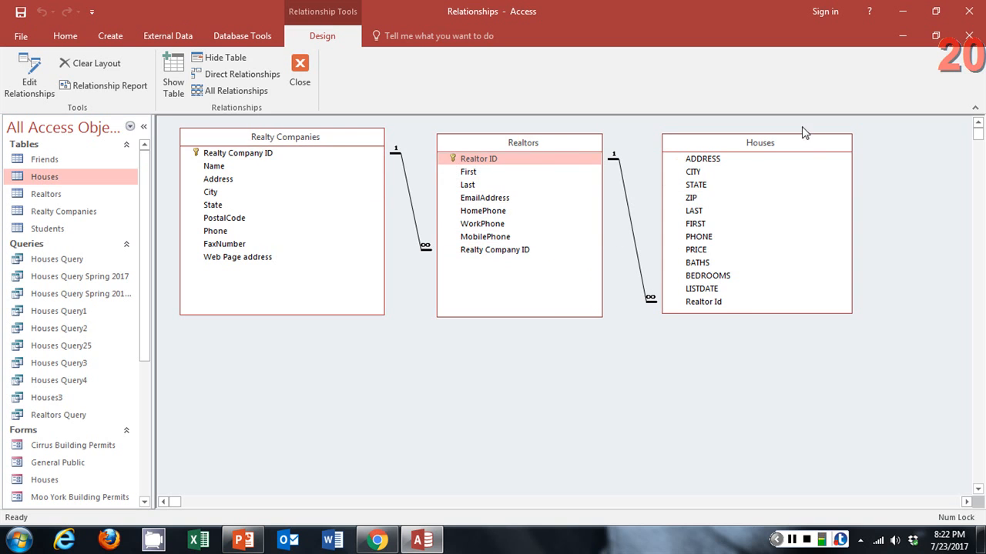
pyautogui.click(710, 305)
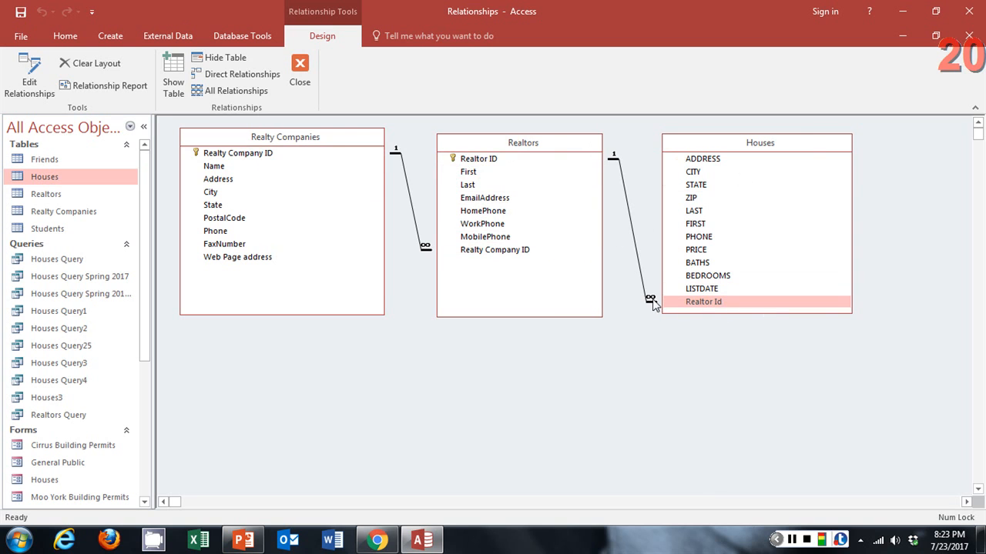
pyautogui.click(494, 161)
pyautogui.click(728, 304)
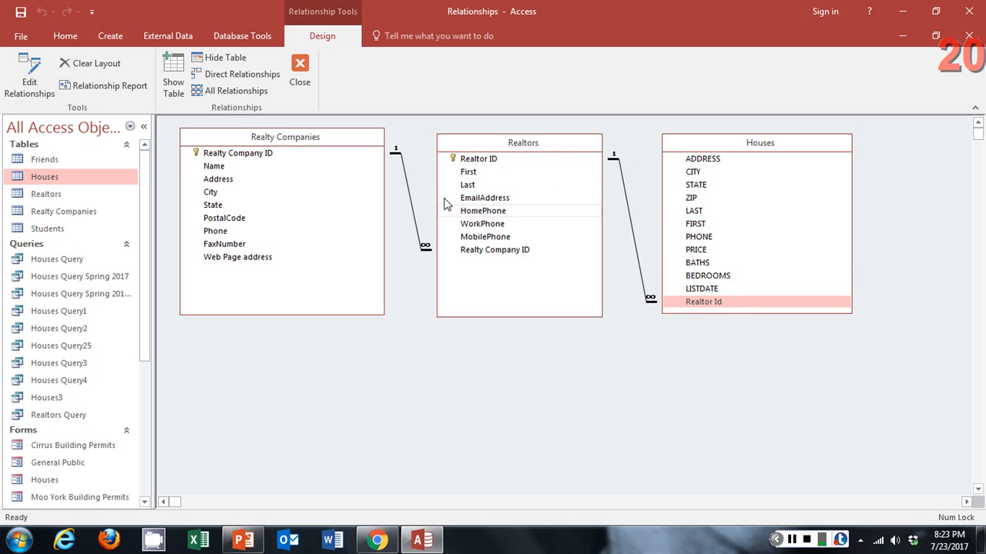
# Compare the Realty Company ID fields and the Realtor ID primary key once more, and close the Relationships window
pyautogui.click(249, 156)
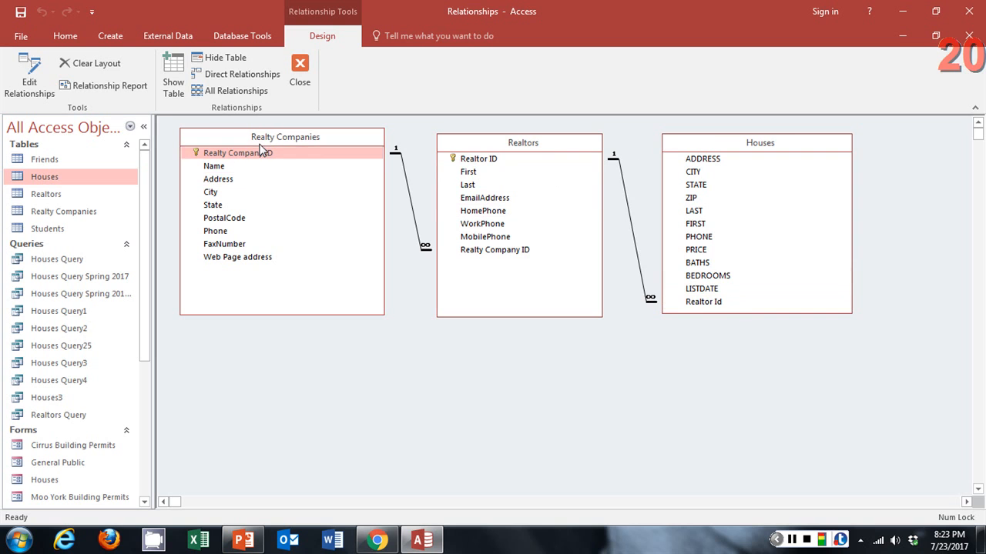
pyautogui.click(518, 251)
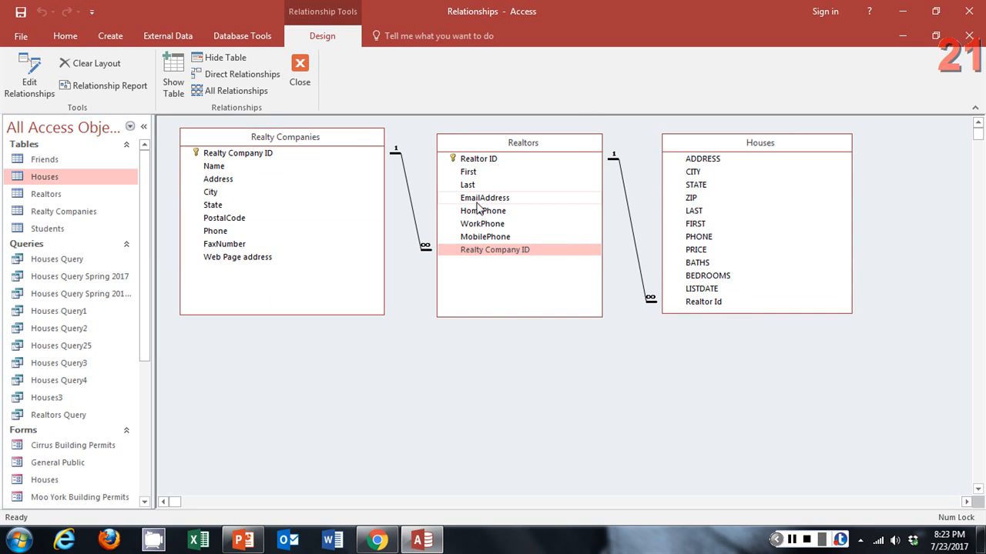
pyautogui.click(286, 153)
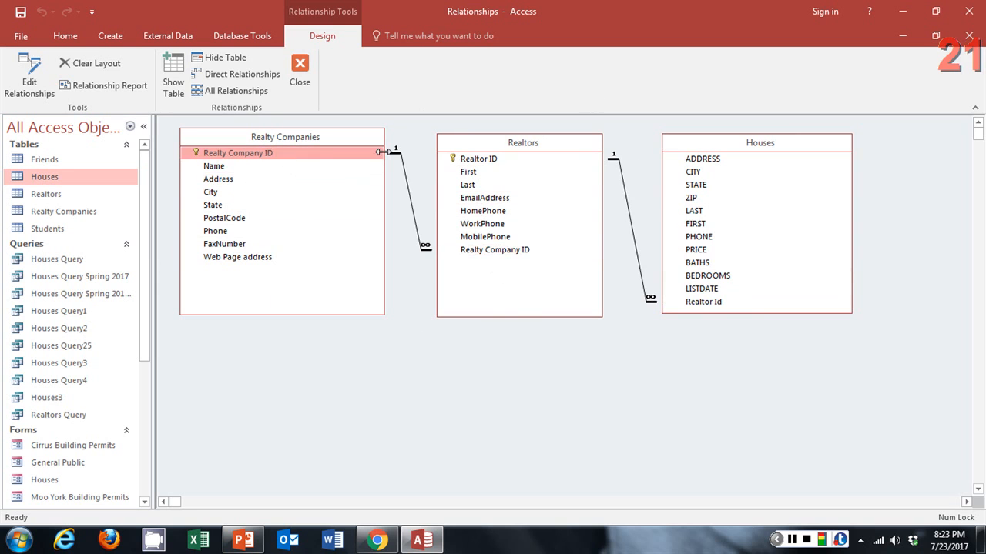
pyautogui.click(514, 159)
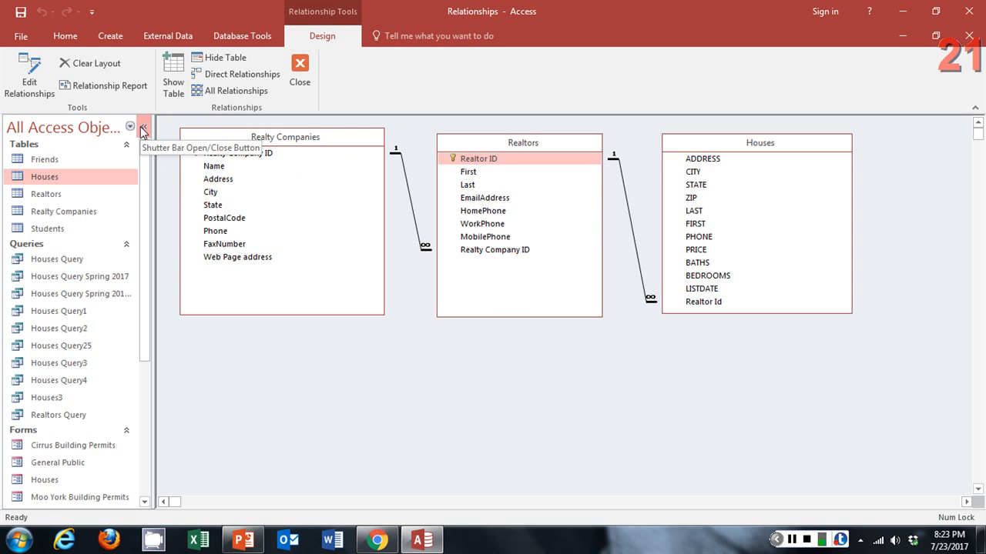
pyautogui.click(299, 73)
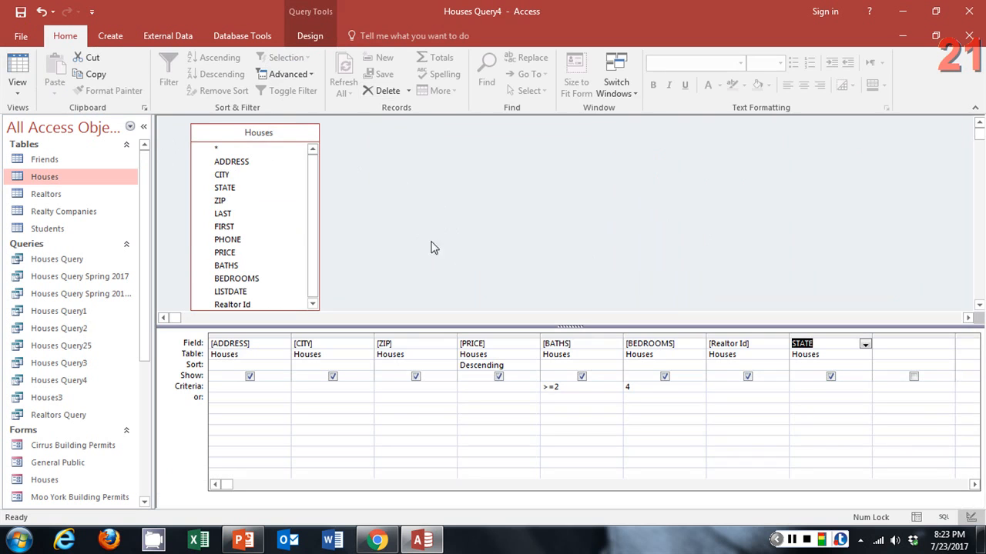
# Reopen the Relationships window, review the relationship layout around the Realtors table, and close it
pyautogui.click(237, 37)
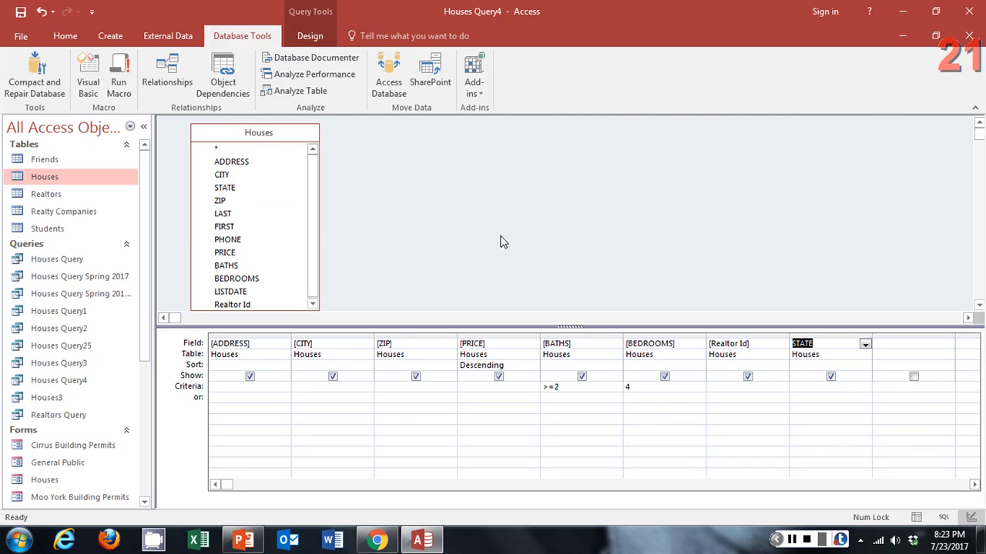
pyautogui.click(169, 71)
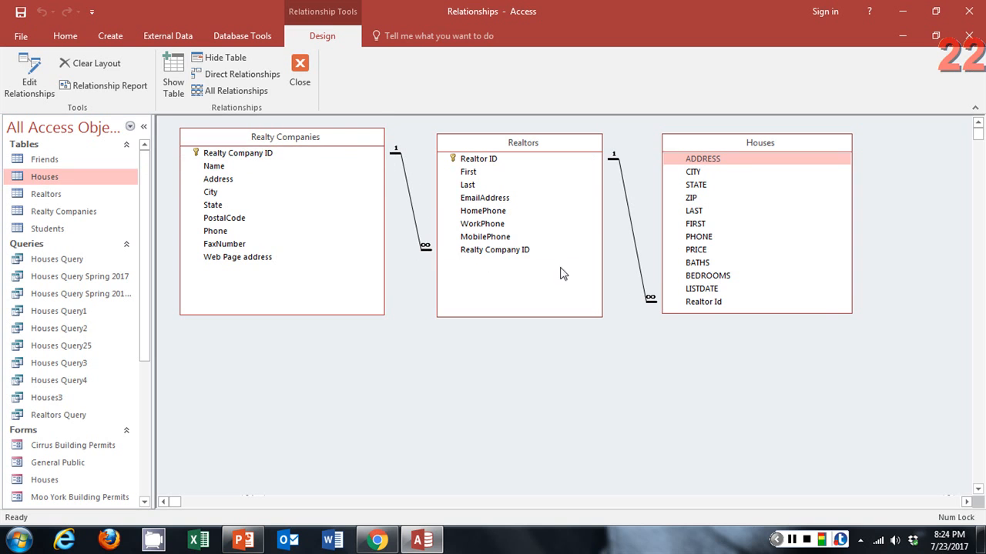
pyautogui.click(492, 182)
pyautogui.click(300, 73)
# Launch the Query Wizard, saving Houses Query4 on the way, then open the Simple Query Wizard and cancel it
pyautogui.click(110, 35)
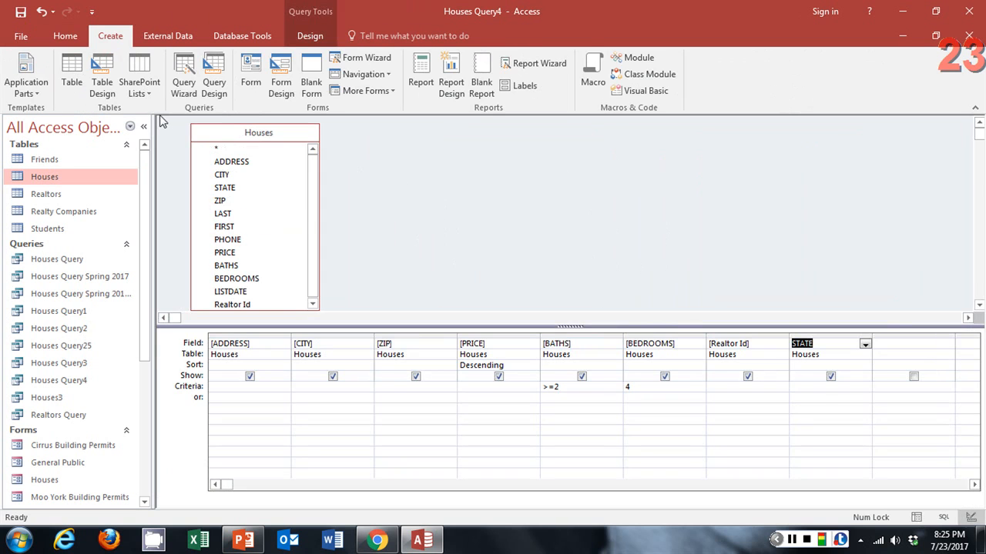
pyautogui.click(184, 77)
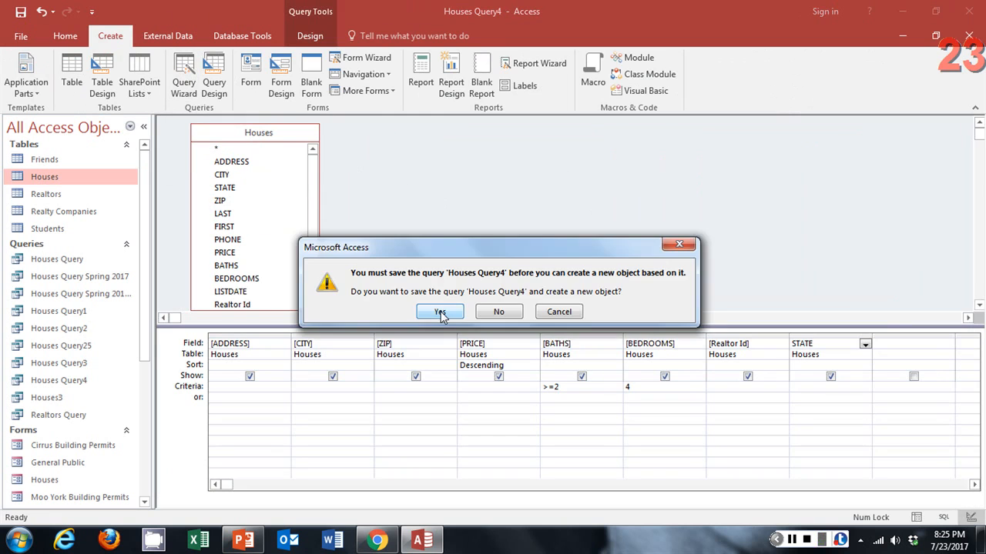
pyautogui.click(440, 313)
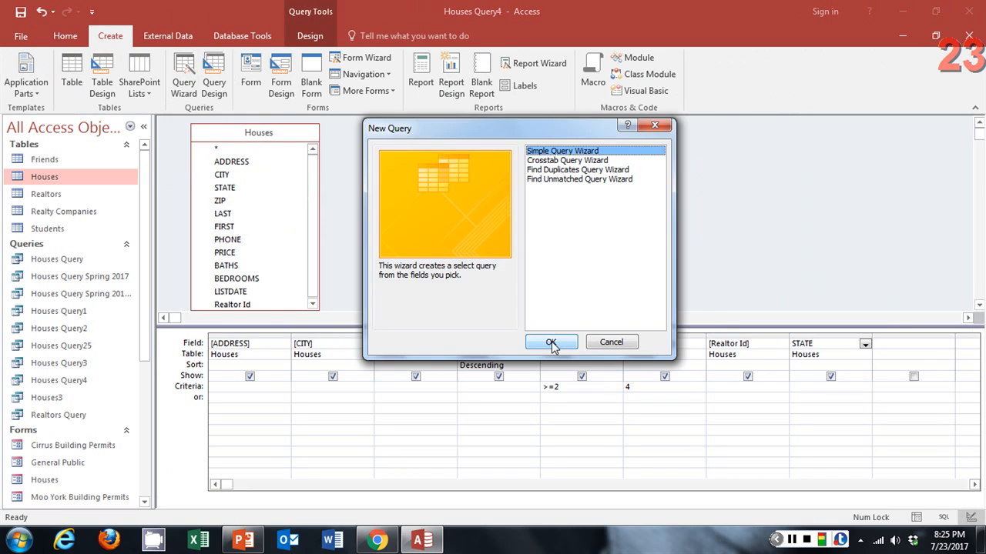
pyautogui.click(552, 344)
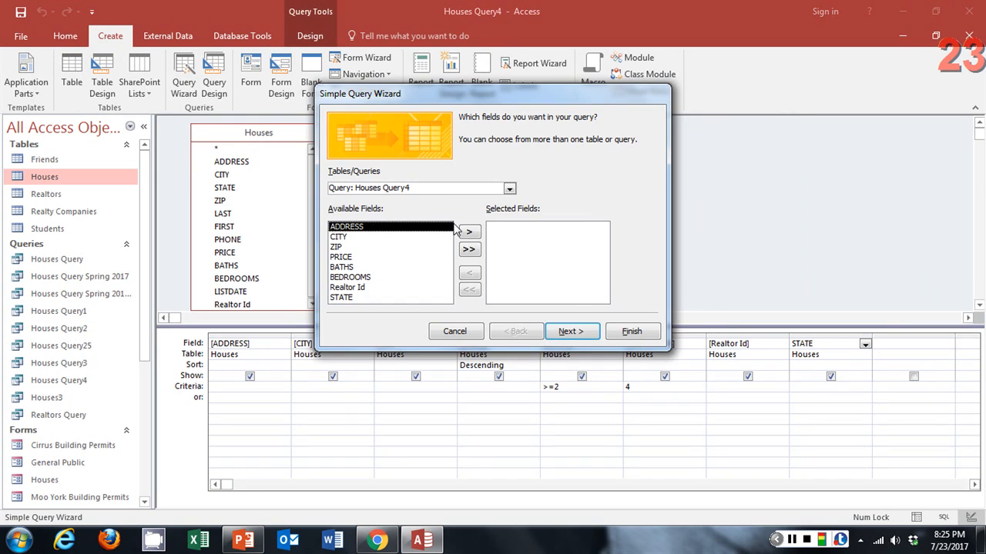
pyautogui.click(433, 188)
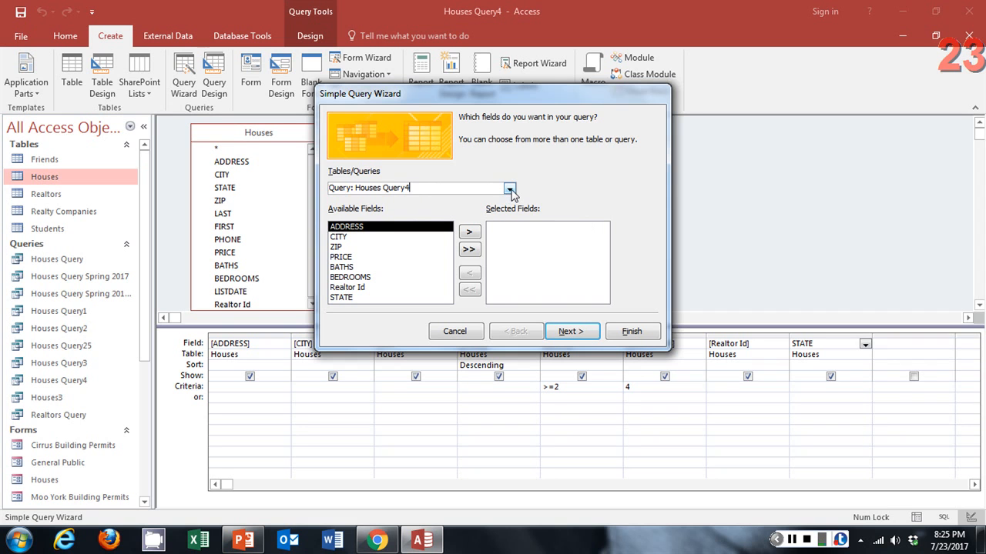
pyautogui.click(459, 332)
# Take another look at the table relationships and return to the query design
pyautogui.click(231, 36)
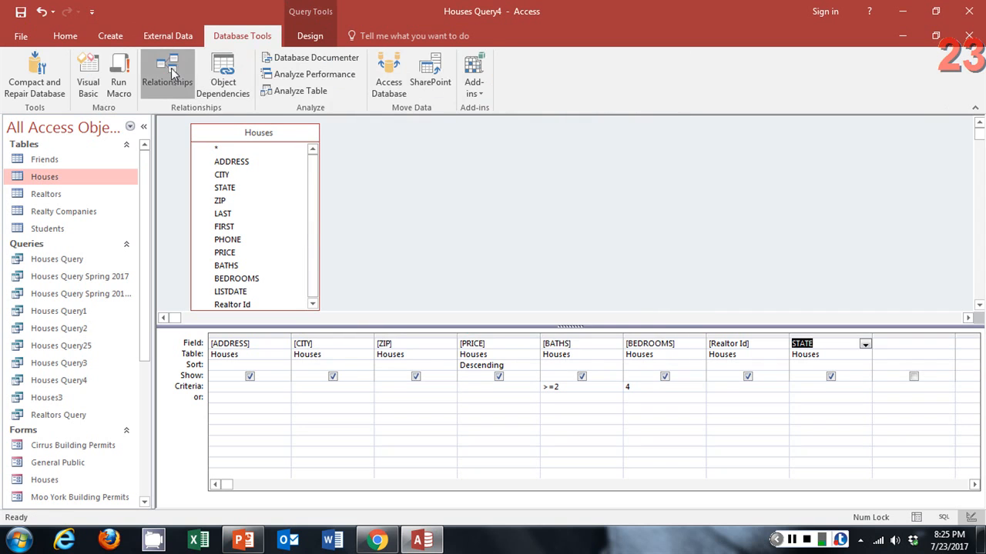
pyautogui.click(171, 77)
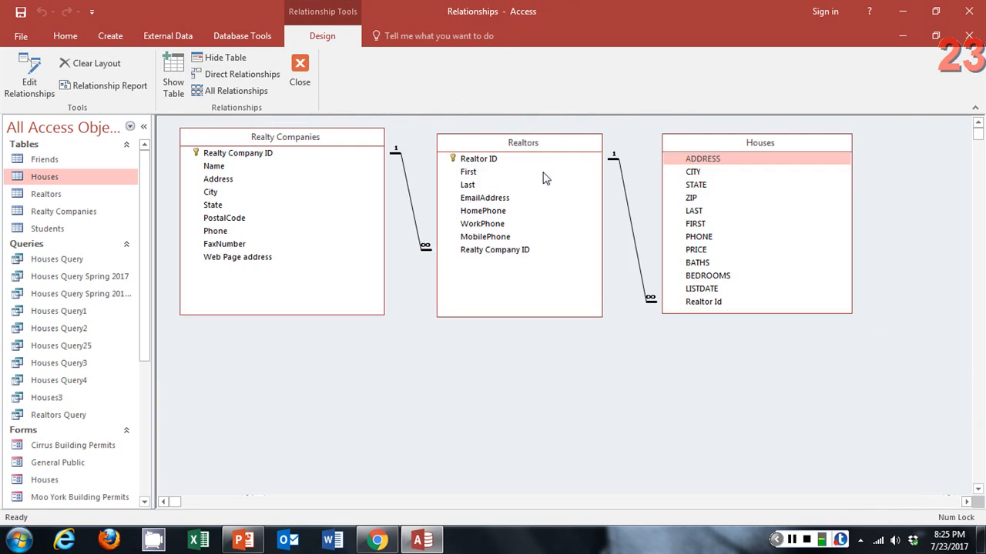
pyautogui.click(293, 66)
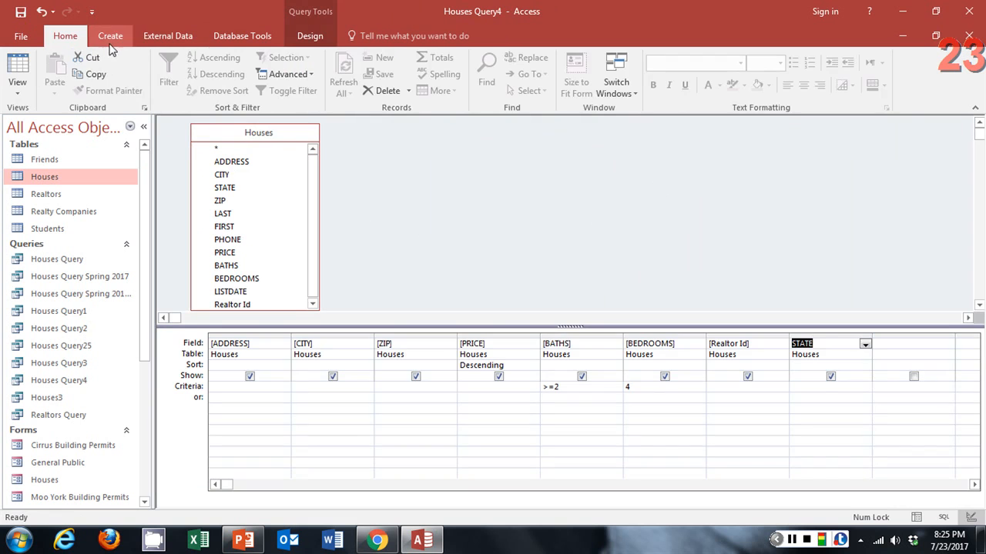
# Start a Simple Query Wizard query based on Houses Query4 and add the ADDRESS, CITY and PRICE fields
pyautogui.click(110, 35)
pyautogui.click(184, 77)
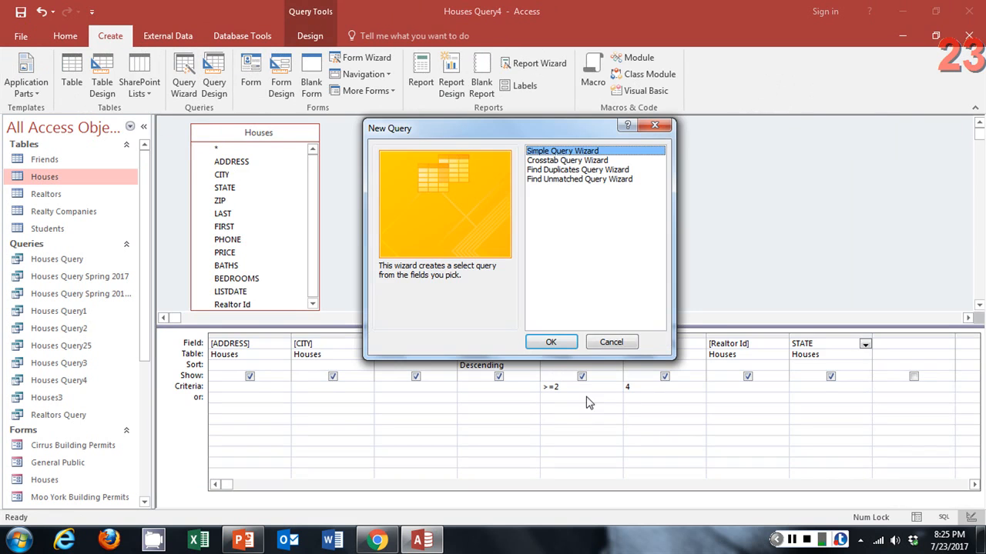
pyautogui.click(553, 343)
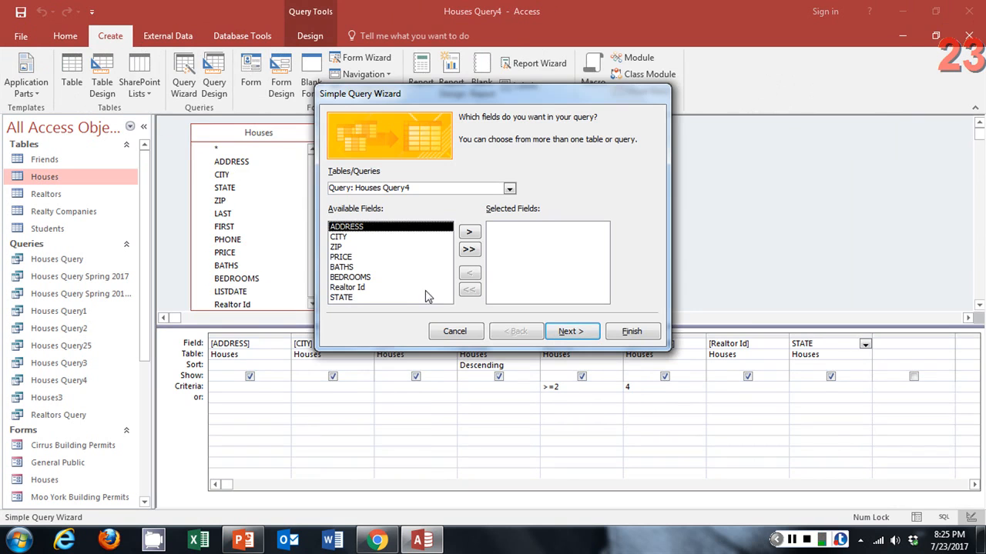
pyautogui.click(469, 233)
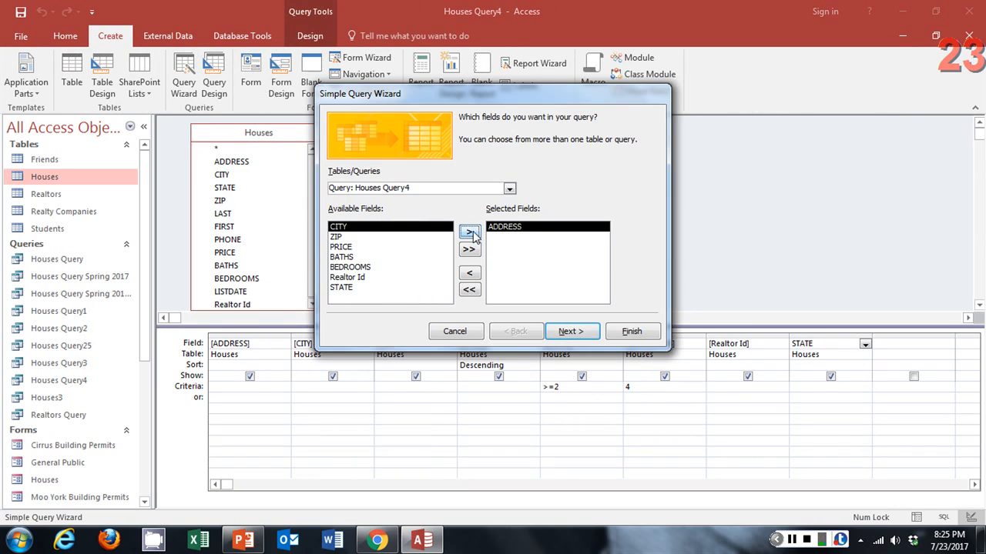
pyautogui.click(469, 233)
pyautogui.click(362, 237)
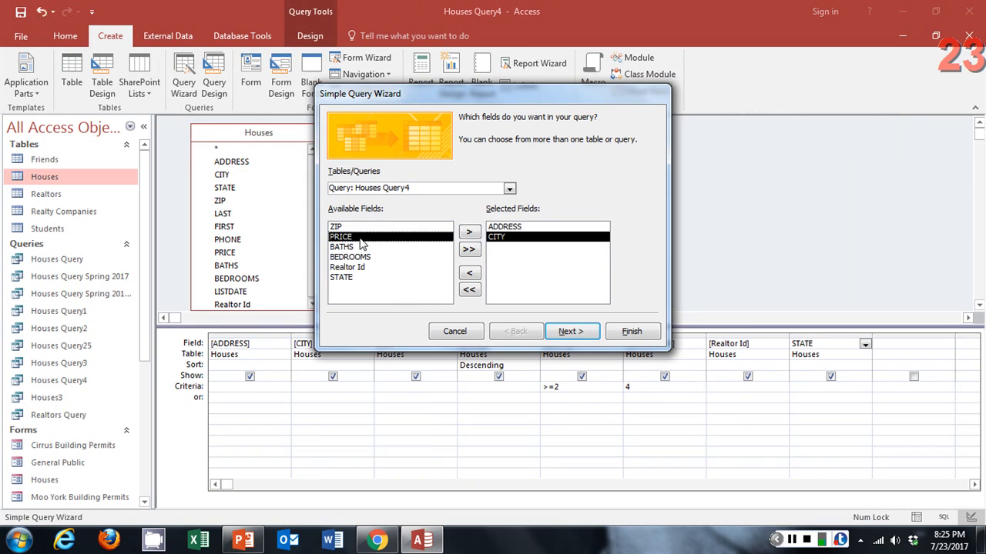
pyautogui.click(470, 233)
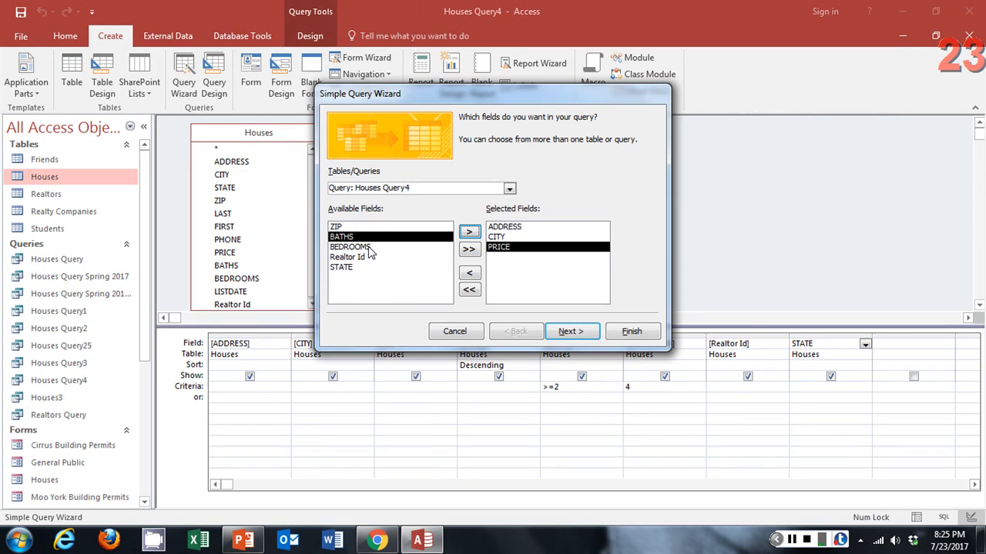
# Add the BATHS, BEDROOMS and Realtor Id fields to the new query's selected fields
pyautogui.click(369, 248)
pyautogui.click(416, 237)
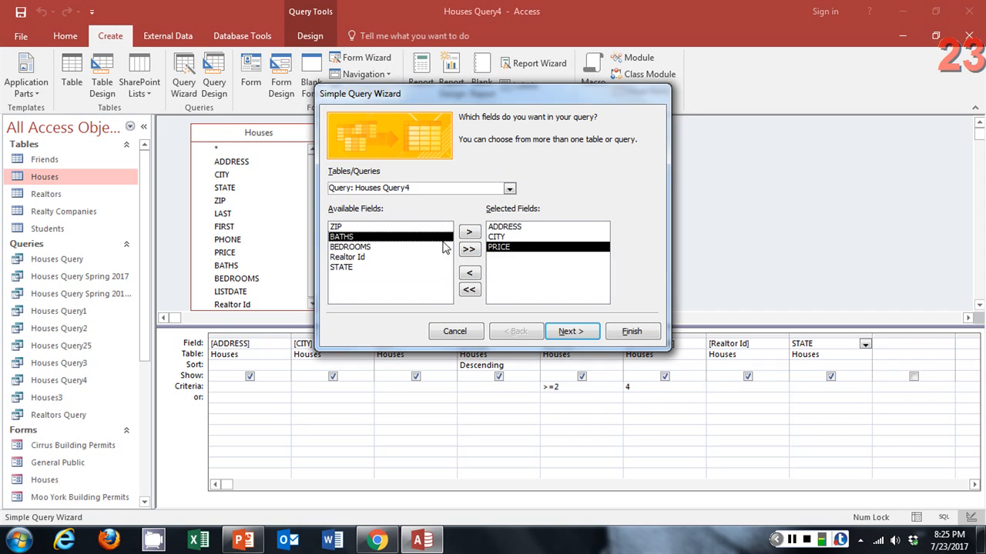
pyautogui.click(471, 235)
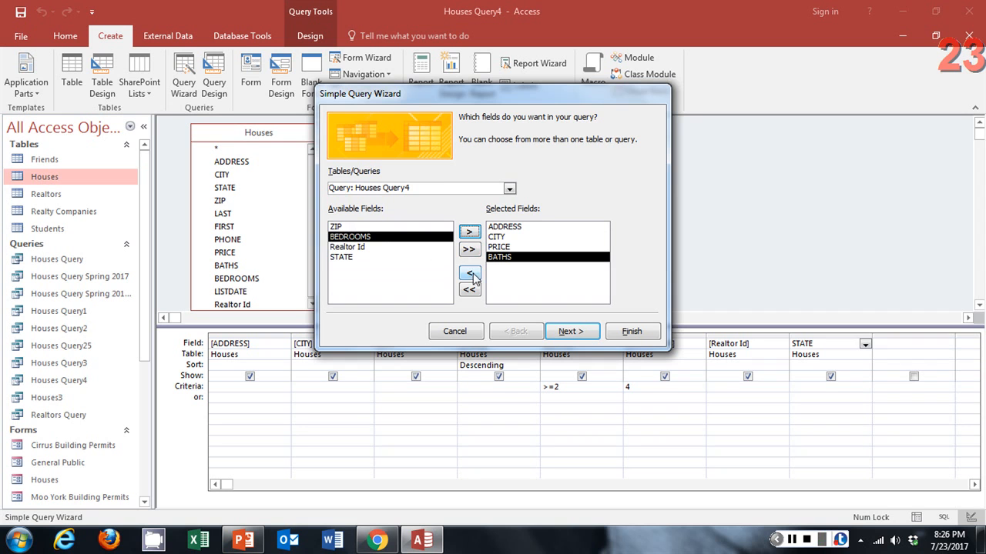
pyautogui.click(469, 233)
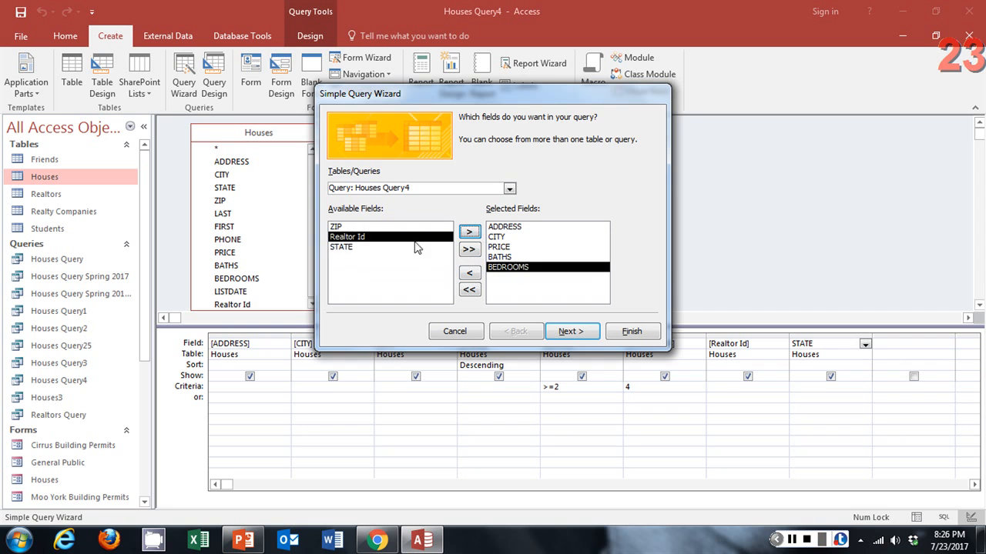
pyautogui.click(470, 234)
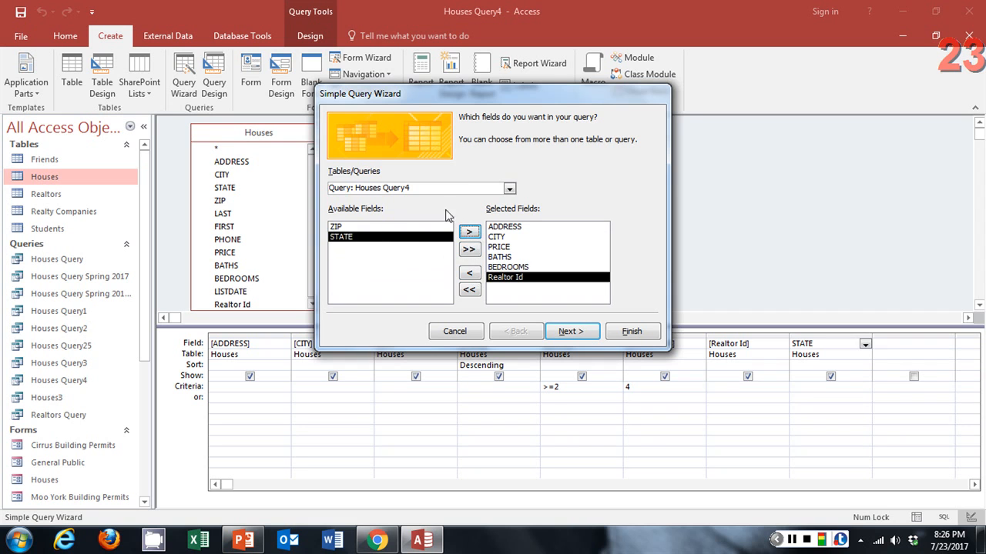
# Remove all selected fields from the new query and switch the field source to the Houses table
pyautogui.click(509, 189)
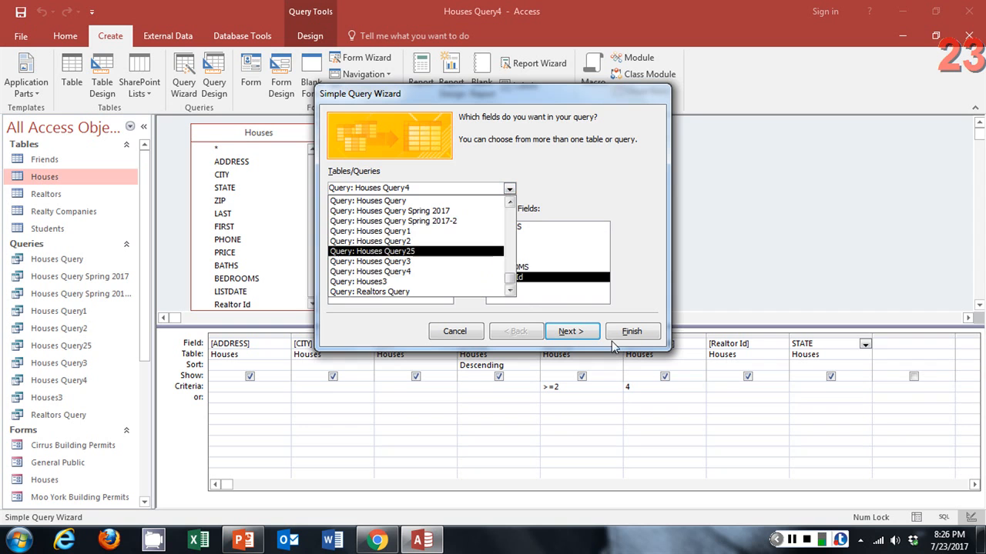
pyautogui.click(509, 189)
pyautogui.click(469, 290)
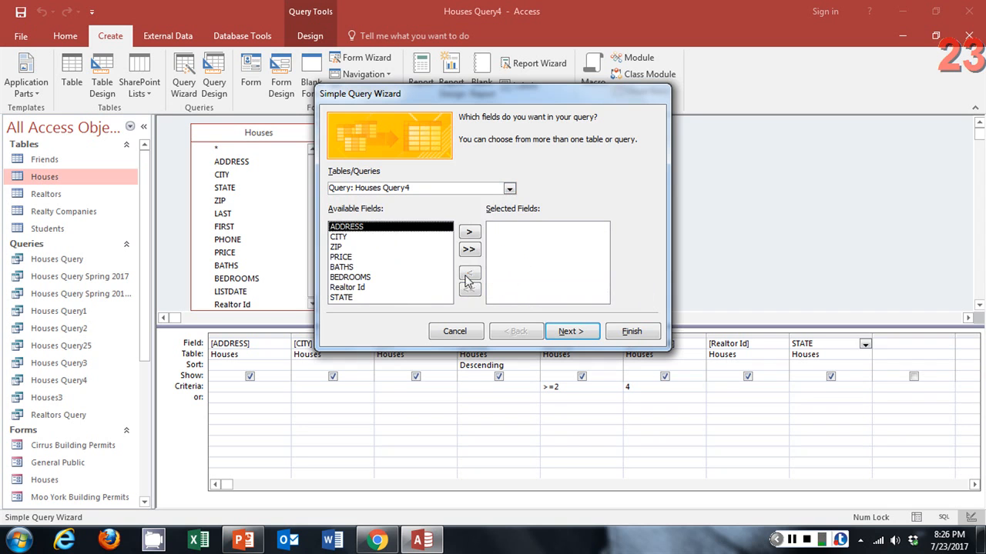
pyautogui.click(508, 188)
pyautogui.scroll(1, 383, 263)
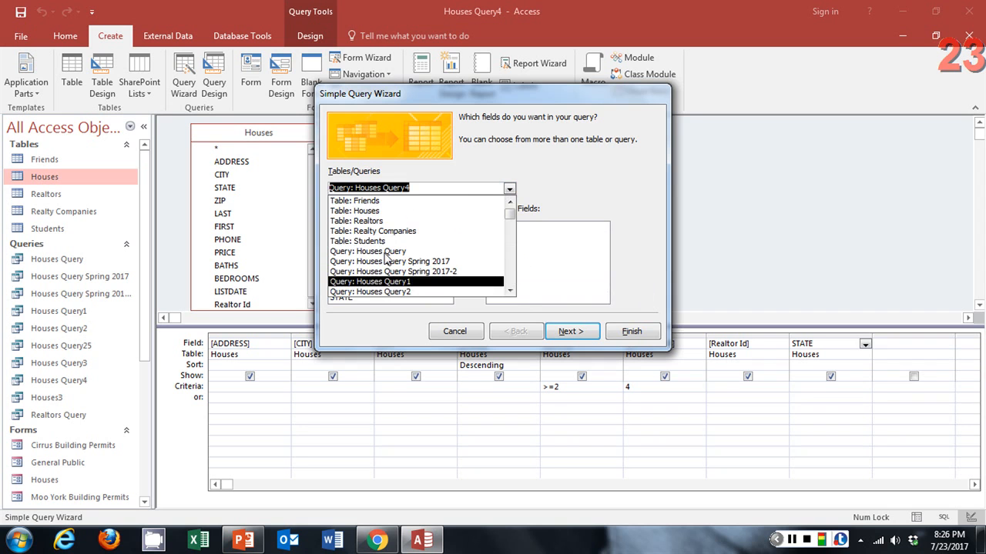
pyautogui.click(370, 210)
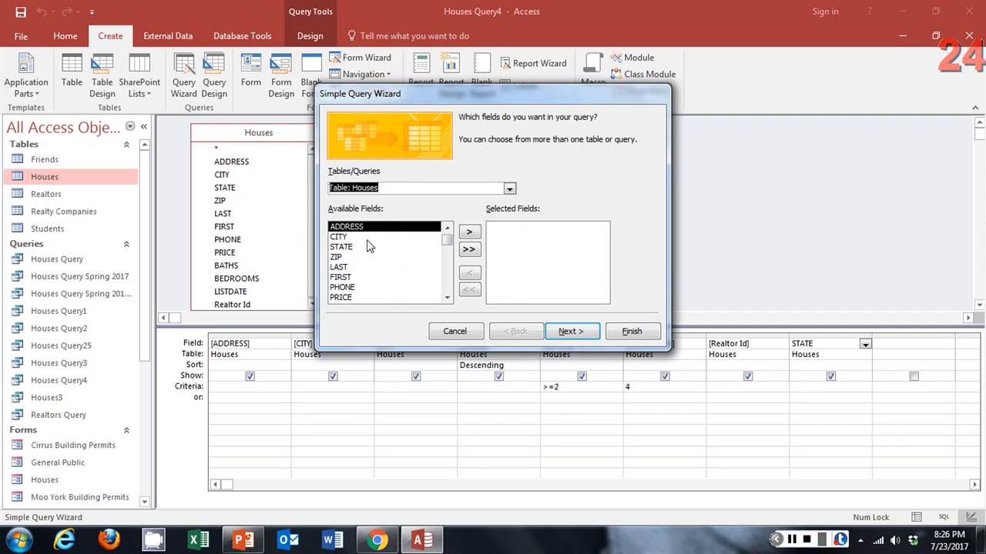
# Add the Houses fields ADDRESS, CITY, STATE, PRICE, BATHS, BEDROOMS and Realtor Id to the query
pyautogui.click(469, 232)
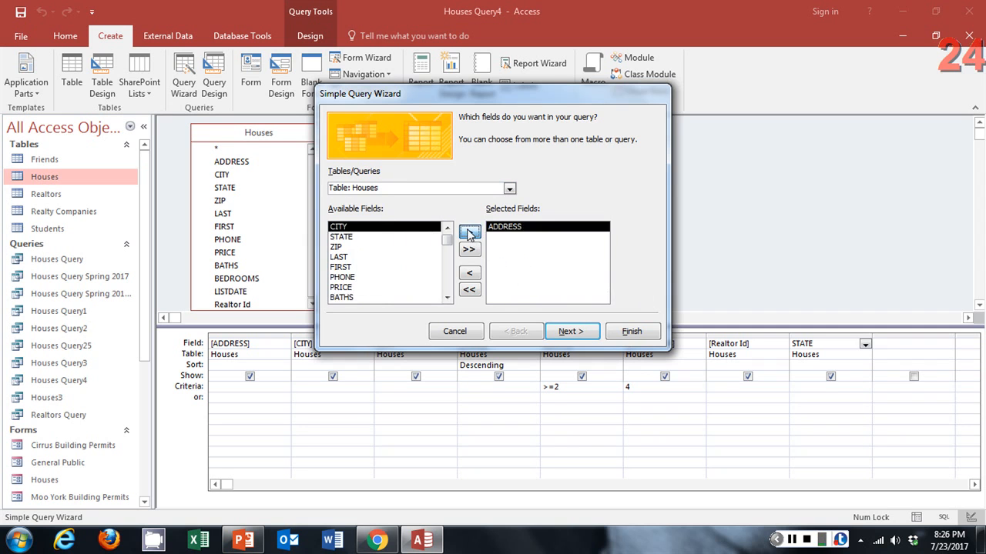
pyautogui.click(469, 232)
pyautogui.click(469, 232)
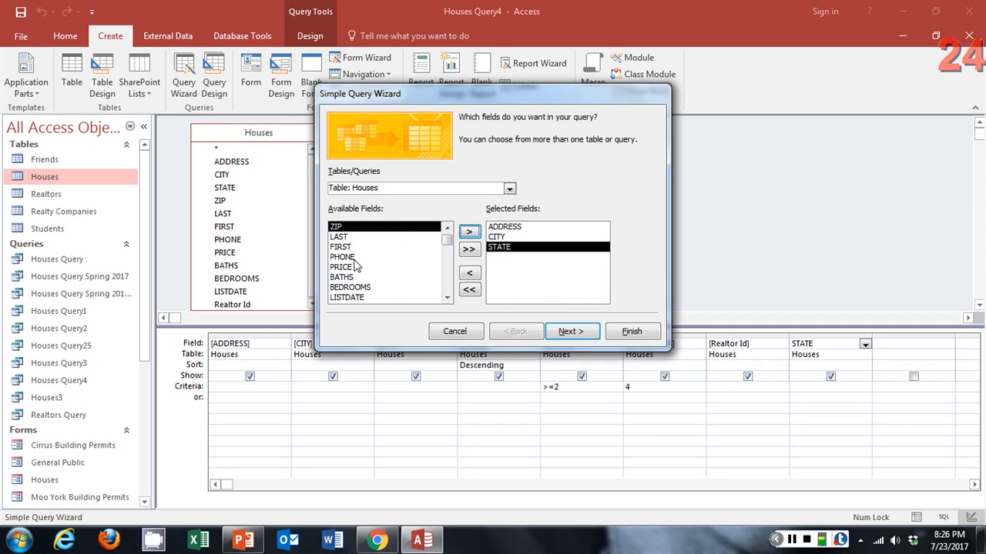
pyautogui.click(347, 267)
pyautogui.click(469, 231)
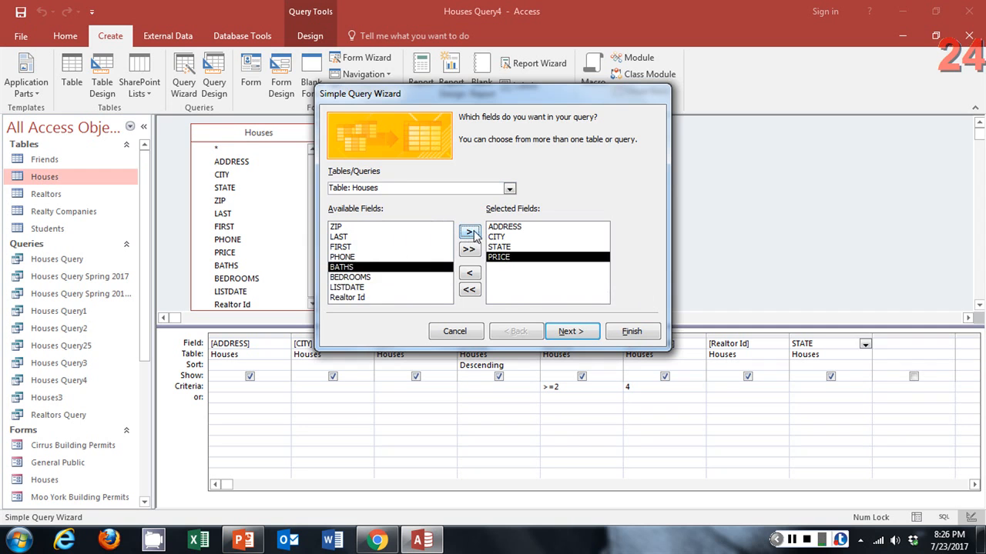
pyautogui.click(470, 233)
pyautogui.click(468, 231)
pyautogui.click(362, 277)
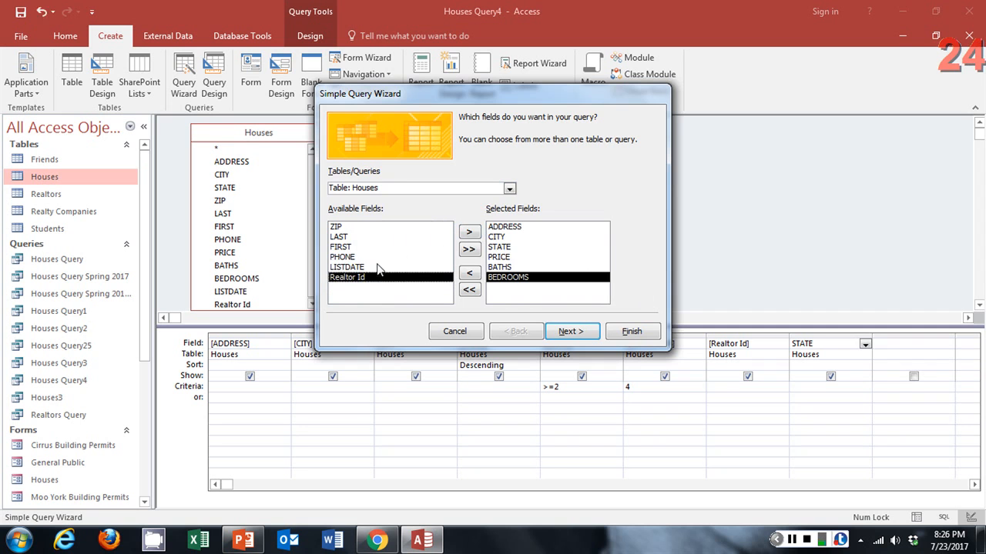
pyautogui.click(470, 233)
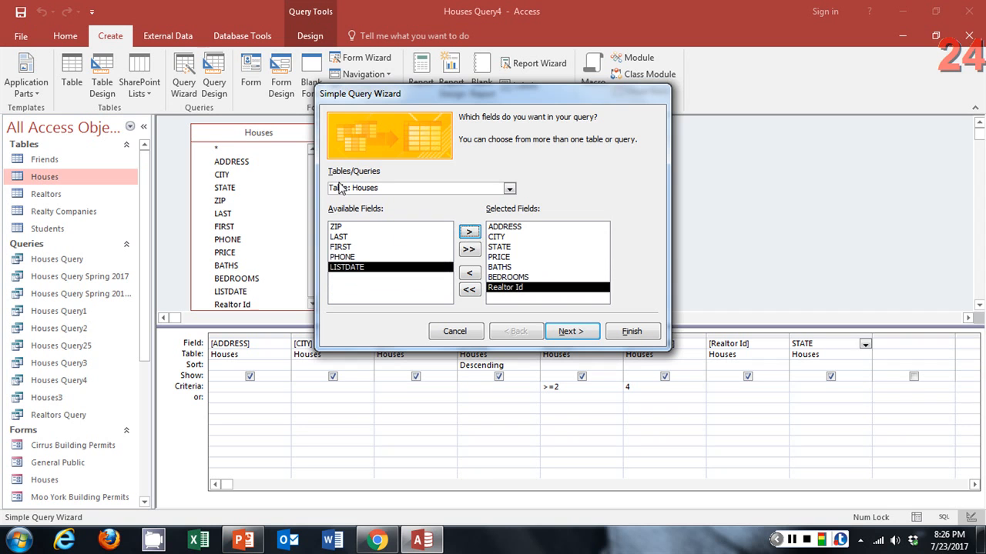
# Add the First, Last and MobilePhone fields from the Realtors table to the same query
pyautogui.click(509, 189)
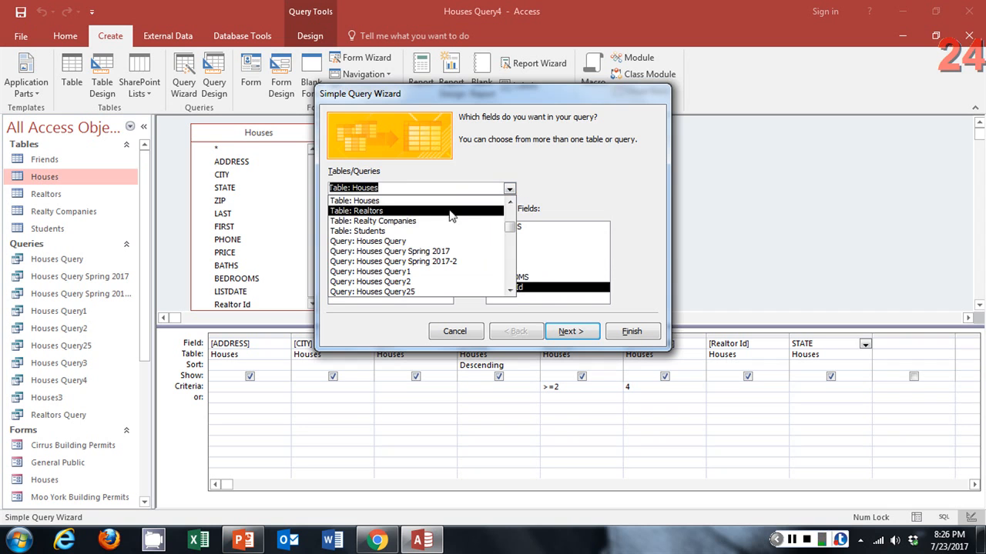
pyautogui.click(375, 220)
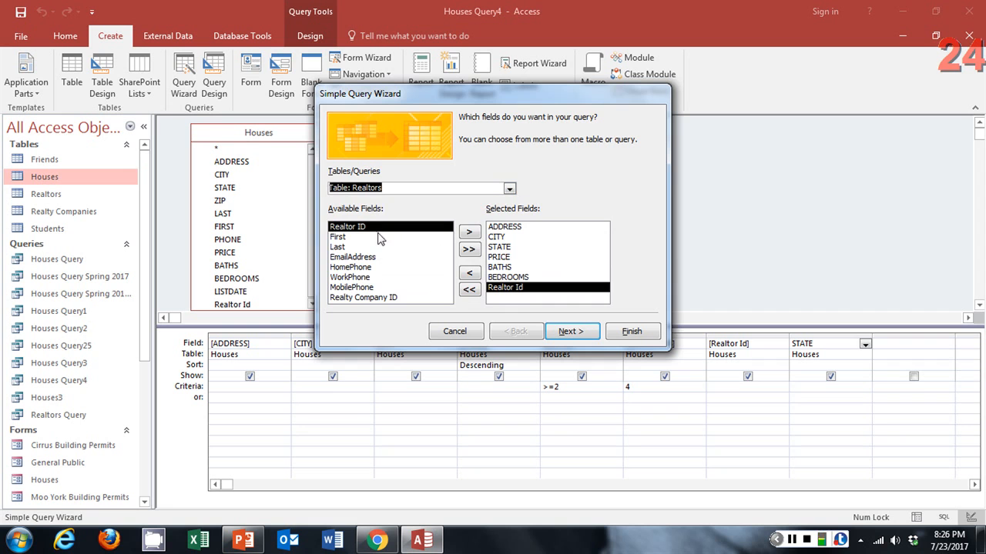
pyautogui.click(350, 237)
pyautogui.click(470, 232)
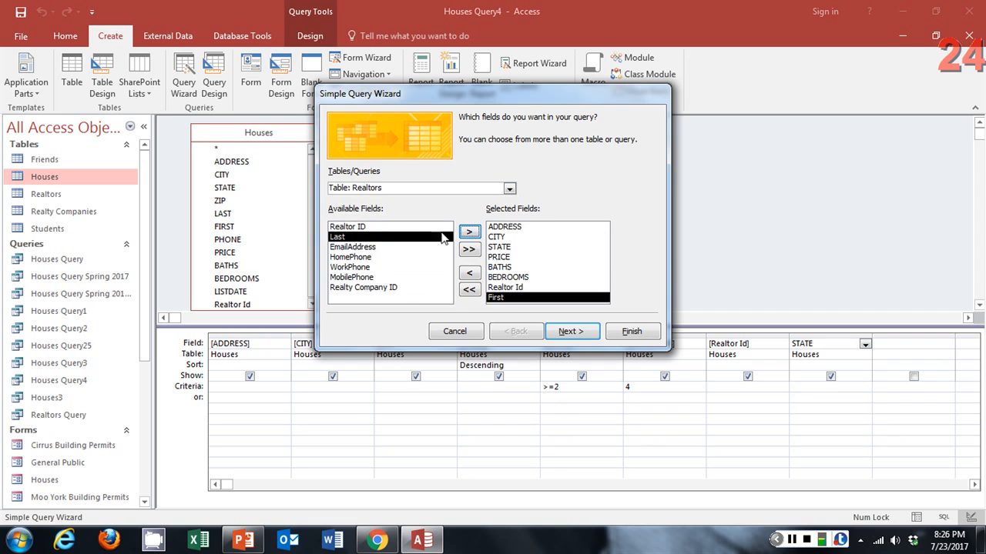
pyautogui.click(469, 232)
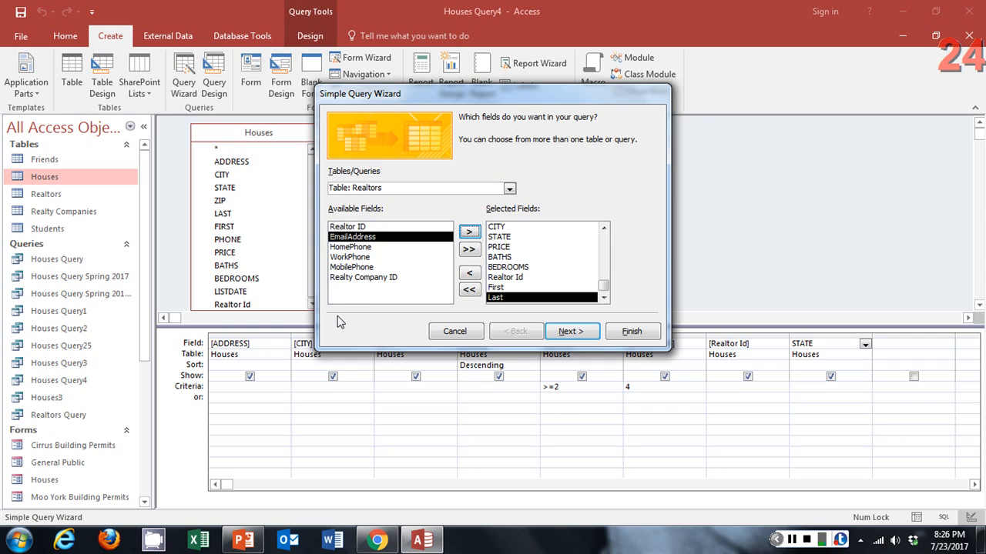
pyautogui.click(356, 268)
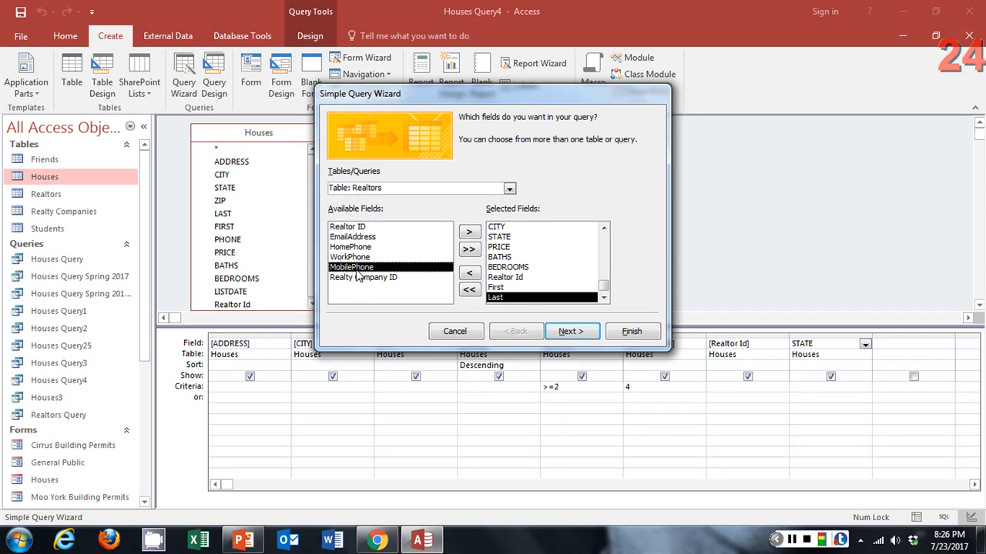
pyautogui.click(470, 232)
# Finish the wizard as a detail query with the suggested title Houses Query5, opening it to view information
pyautogui.click(567, 331)
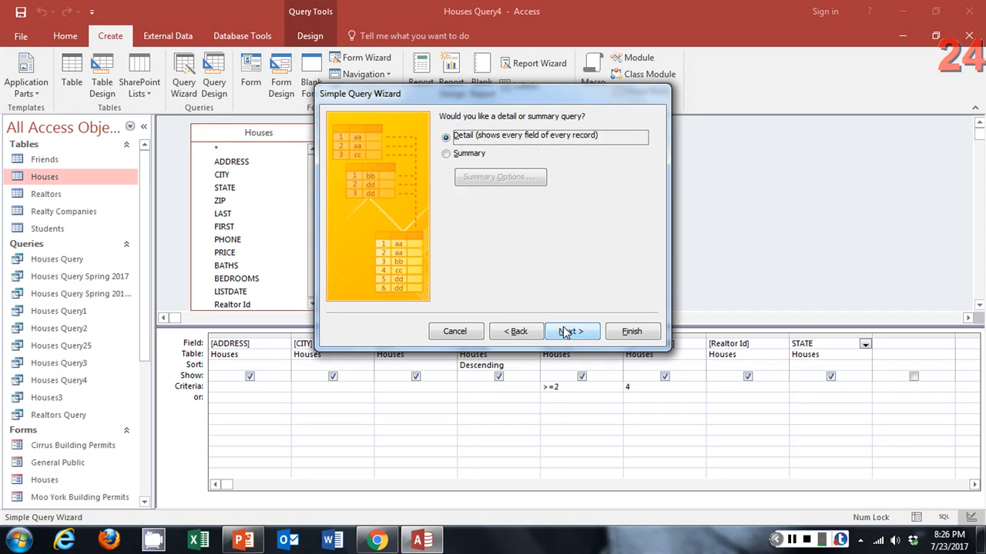
pyautogui.click(574, 332)
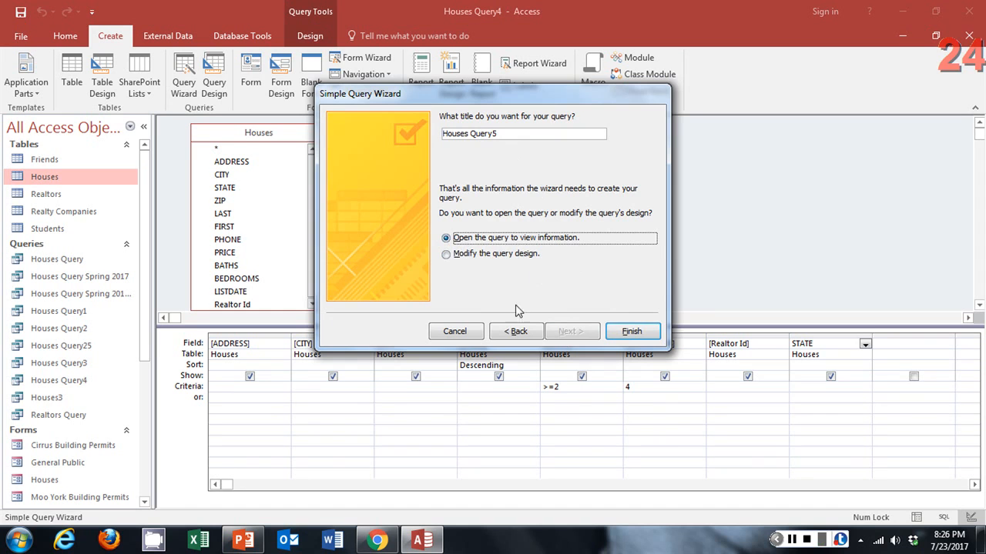
pyautogui.click(628, 333)
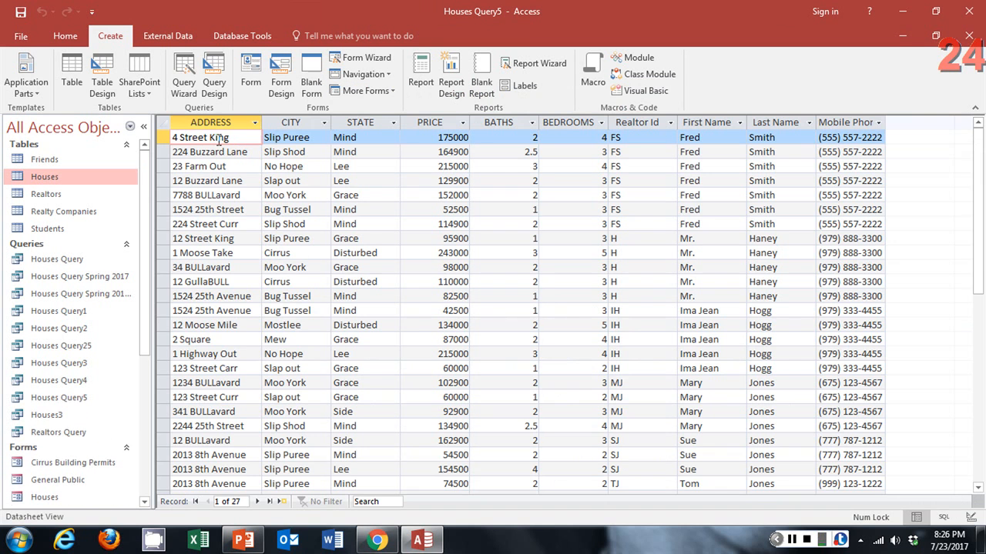
# Highlight the result columns from ADDRESS to Mobile Phone, and fit the Mobile Phone column to its contents
pyautogui.moveTo(204, 119); pyautogui.dragTo(832, 117)
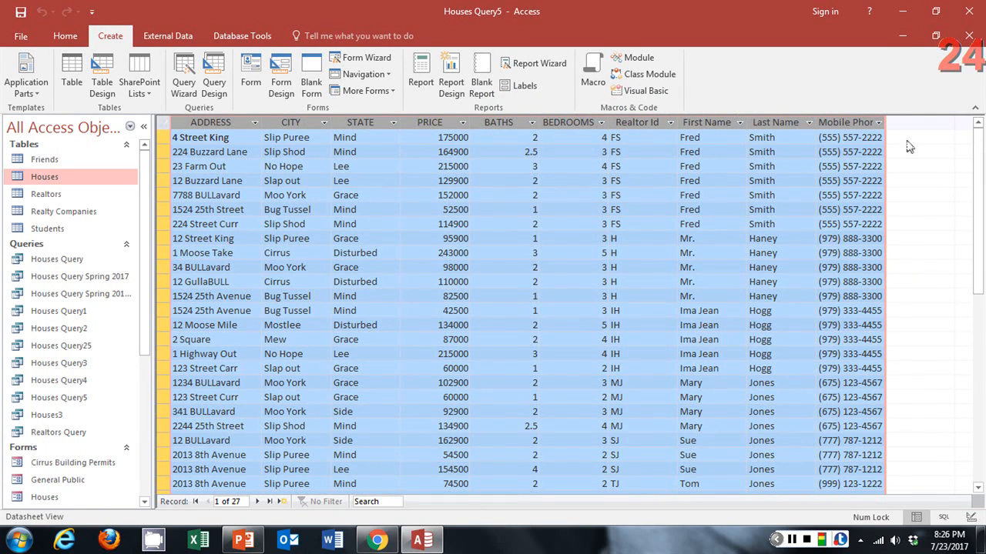
pyautogui.click(861, 169)
pyautogui.doubleClick(887, 121)
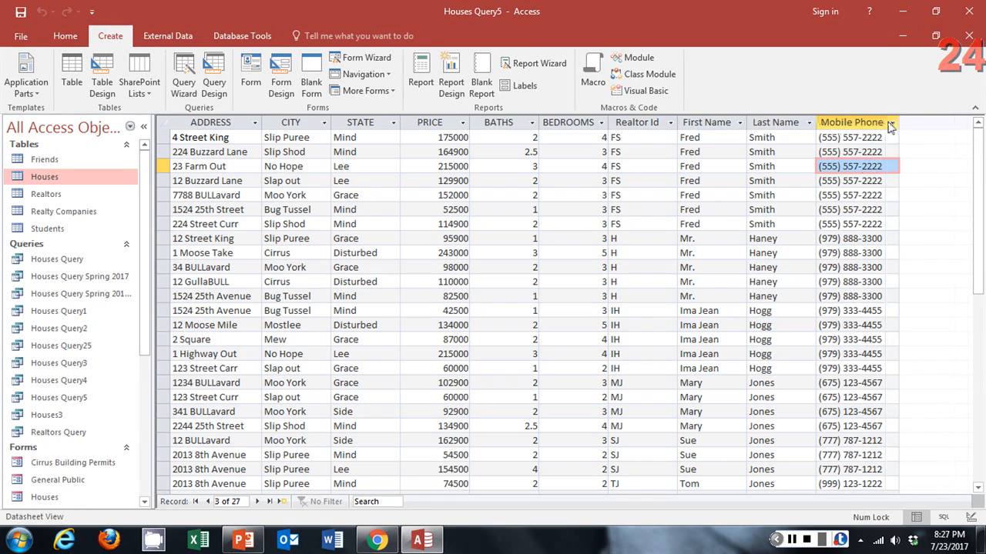
pyautogui.click(891, 122)
pyautogui.click(939, 344)
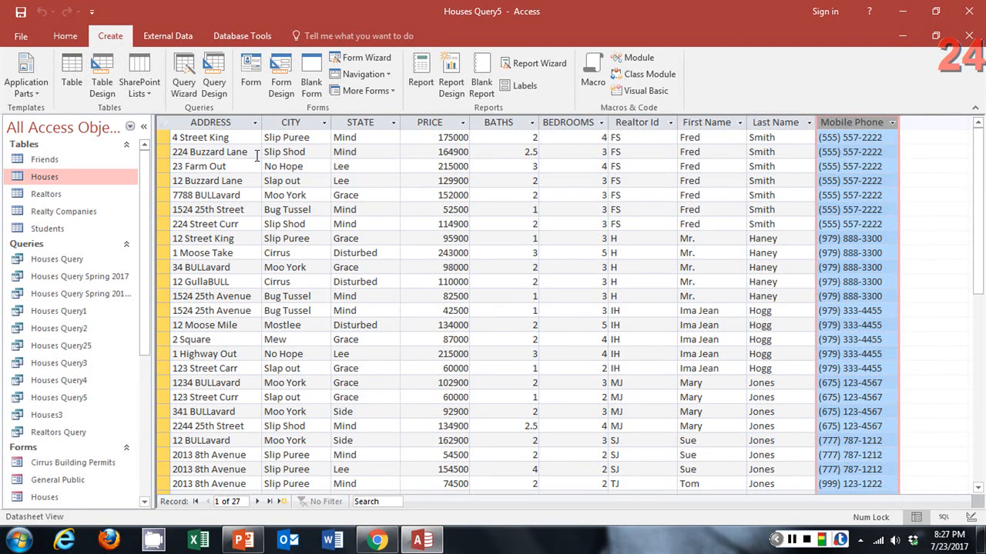
# Open the query in Design view, set the BEDROOMS criteria to 4, and run the query
pyautogui.click(65, 37)
pyautogui.click(18, 70)
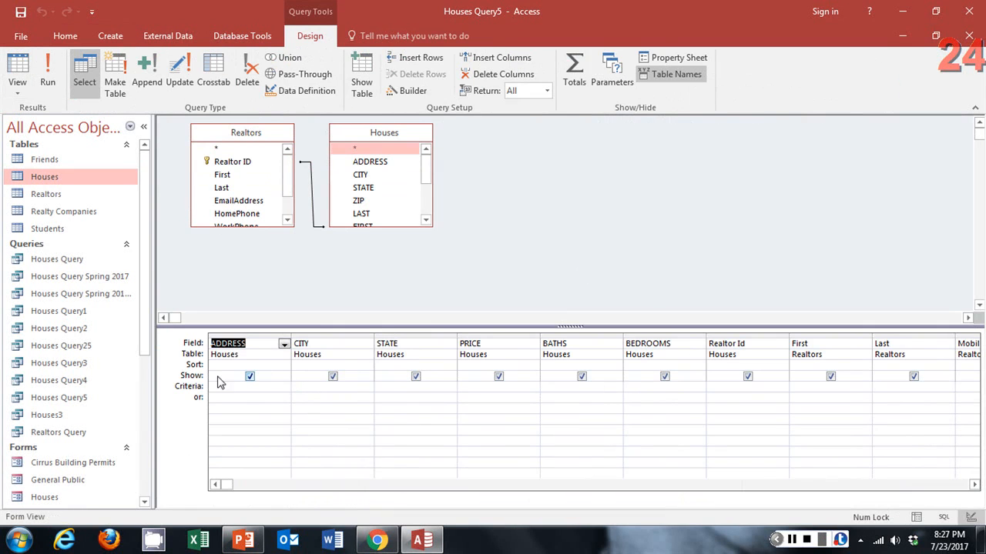
pyautogui.click(650, 389)
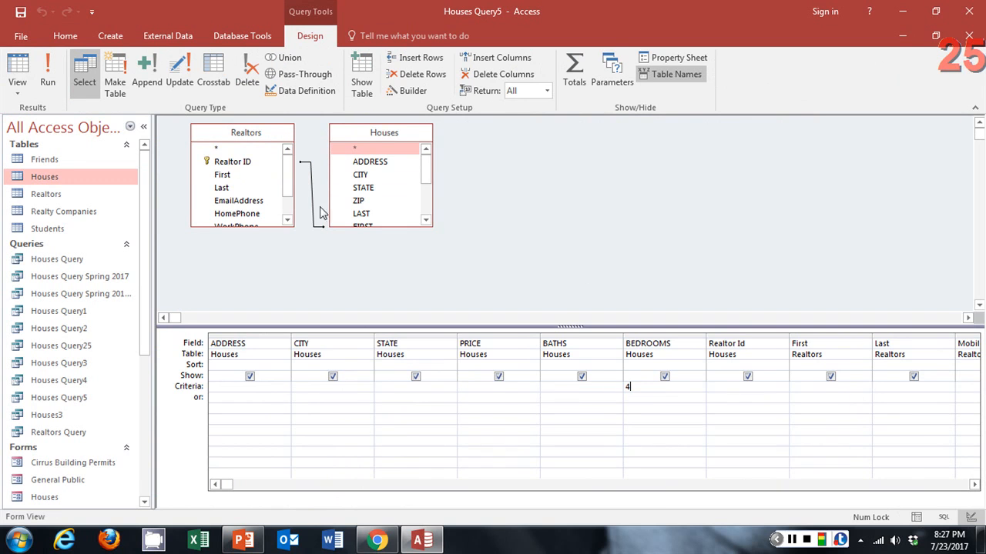
pyautogui.click(48, 73)
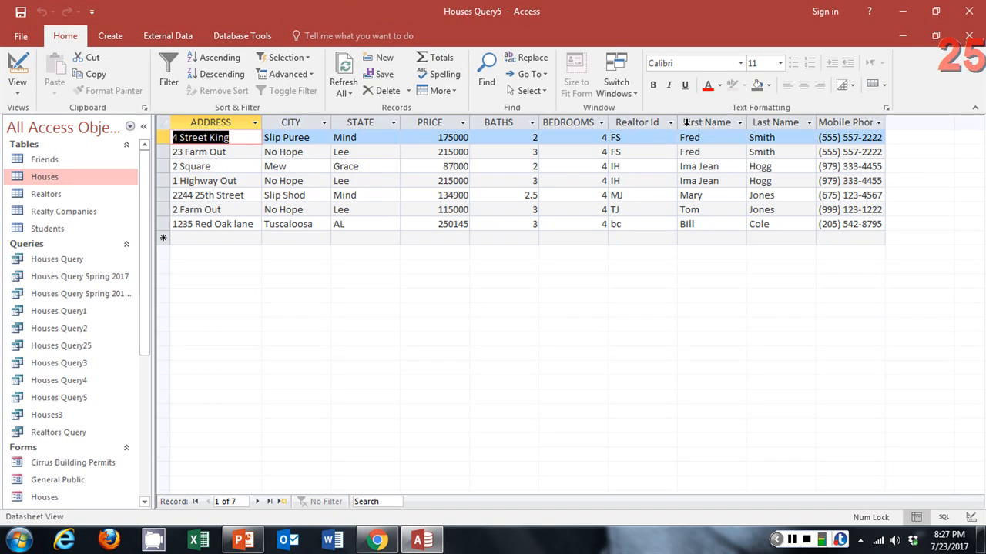
# Fit the Mobile Phone column to its contents in the filtered results and select the ADDRESS through BEDROOMS columns
pyautogui.doubleClick(885, 122)
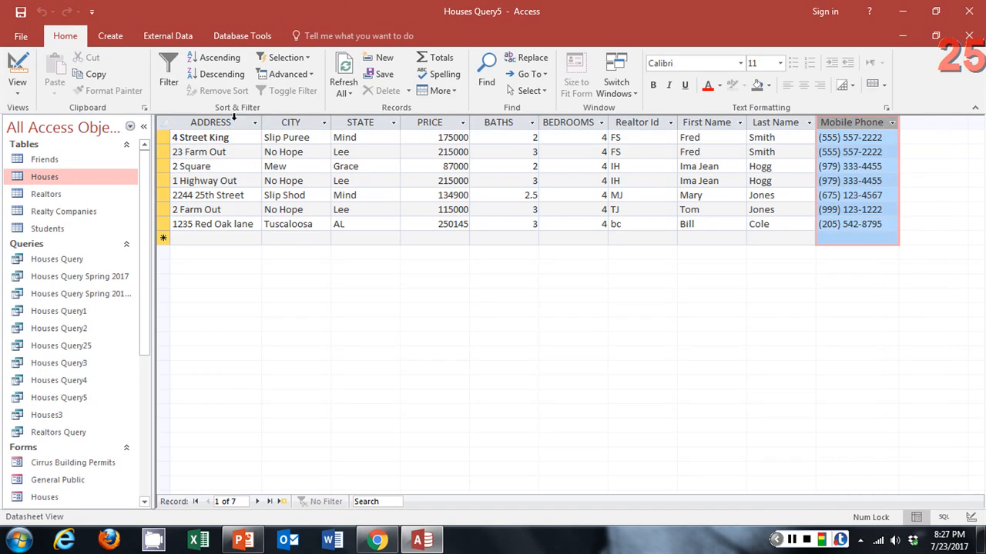
pyautogui.click(259, 122)
pyautogui.moveTo(263, 122); pyautogui.dragTo(573, 141)
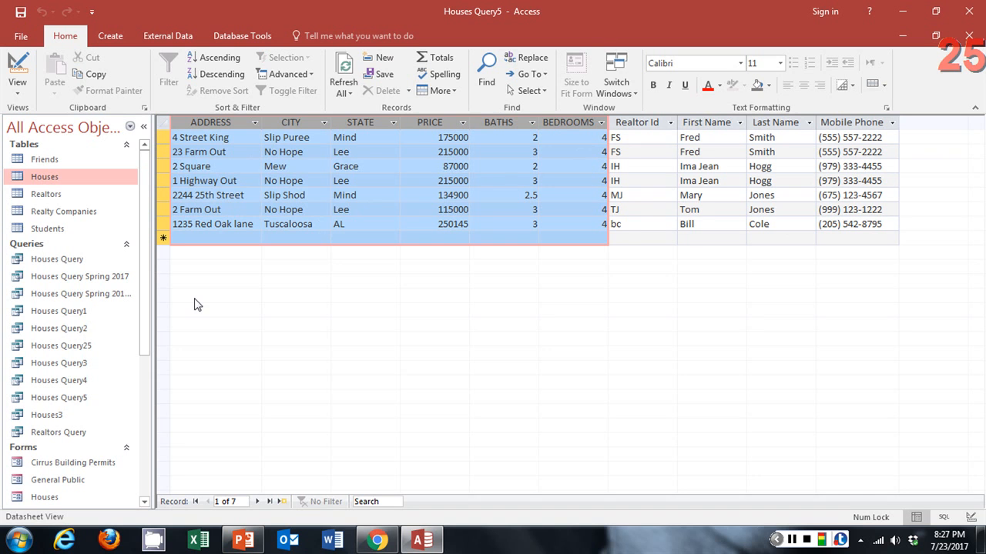
# Switch to the PowerPoint lesson, start the slide show from the current slide, and advance to Relate Two Tables (2 of 5)
pyautogui.hotkey('alt', 'Tab')
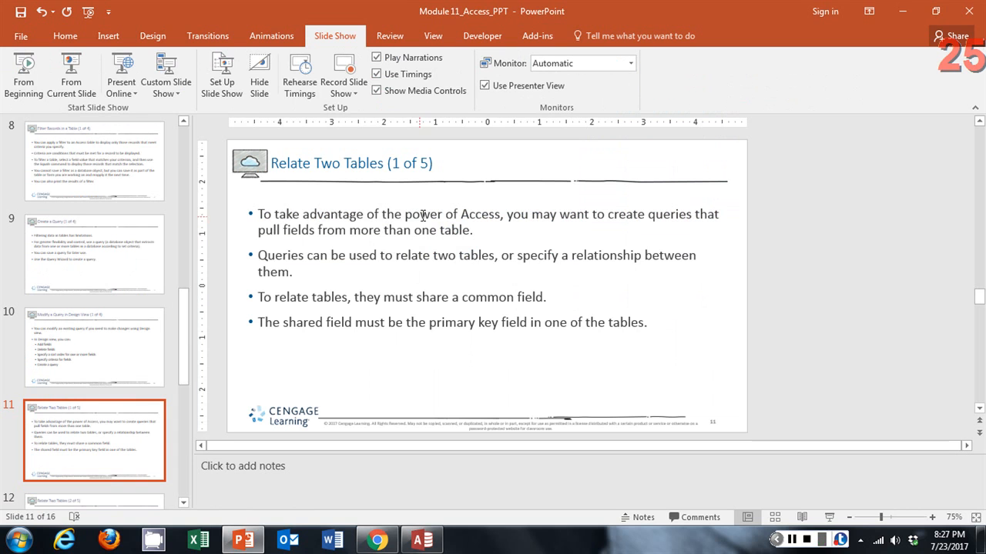
pyautogui.click(71, 77)
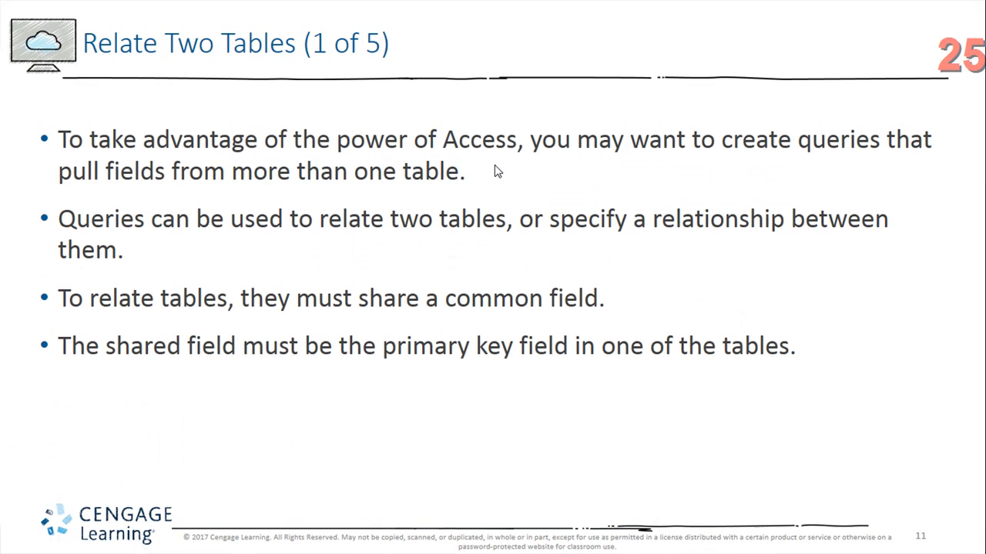
pyautogui.click(522, 145)
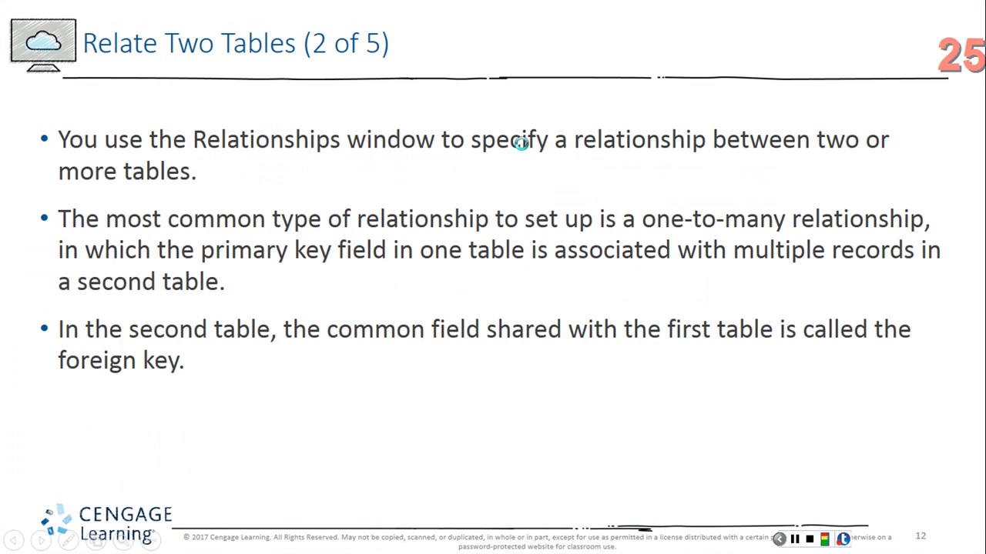